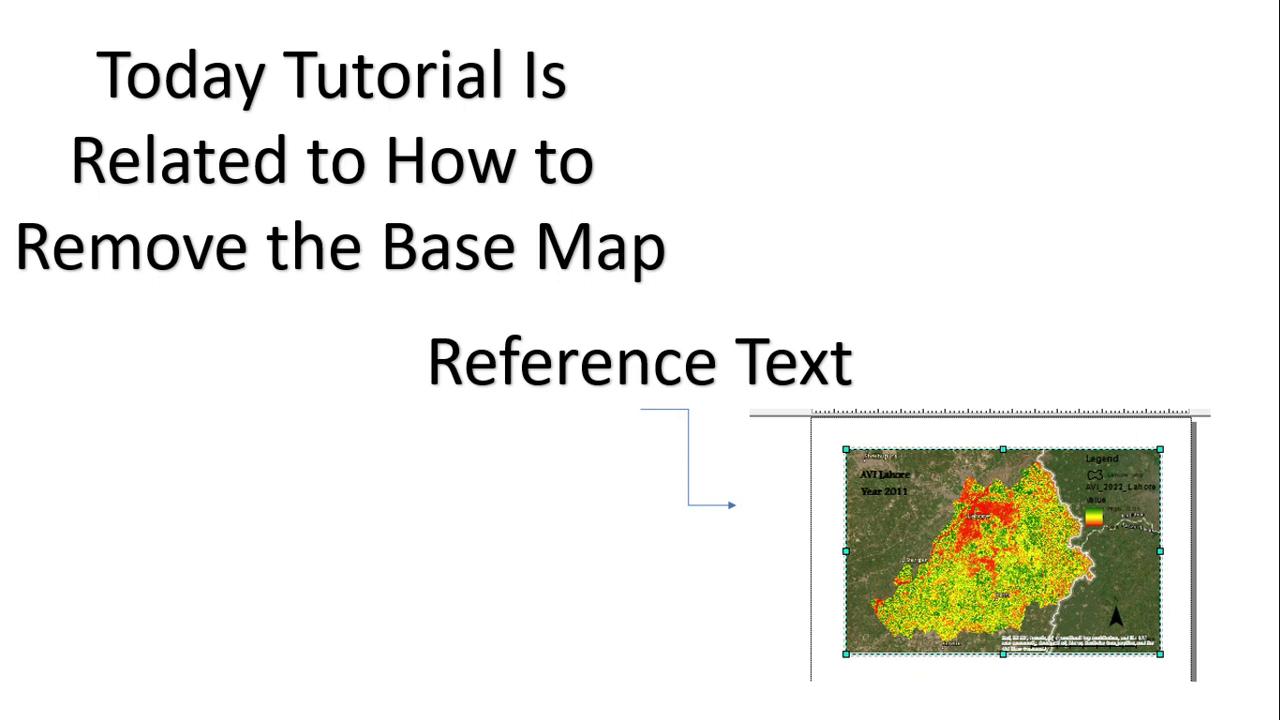
# Bring up the Alt+Tab window switcher over the running slideshow.
pyautogui.hotkey('alt', 'Tab')
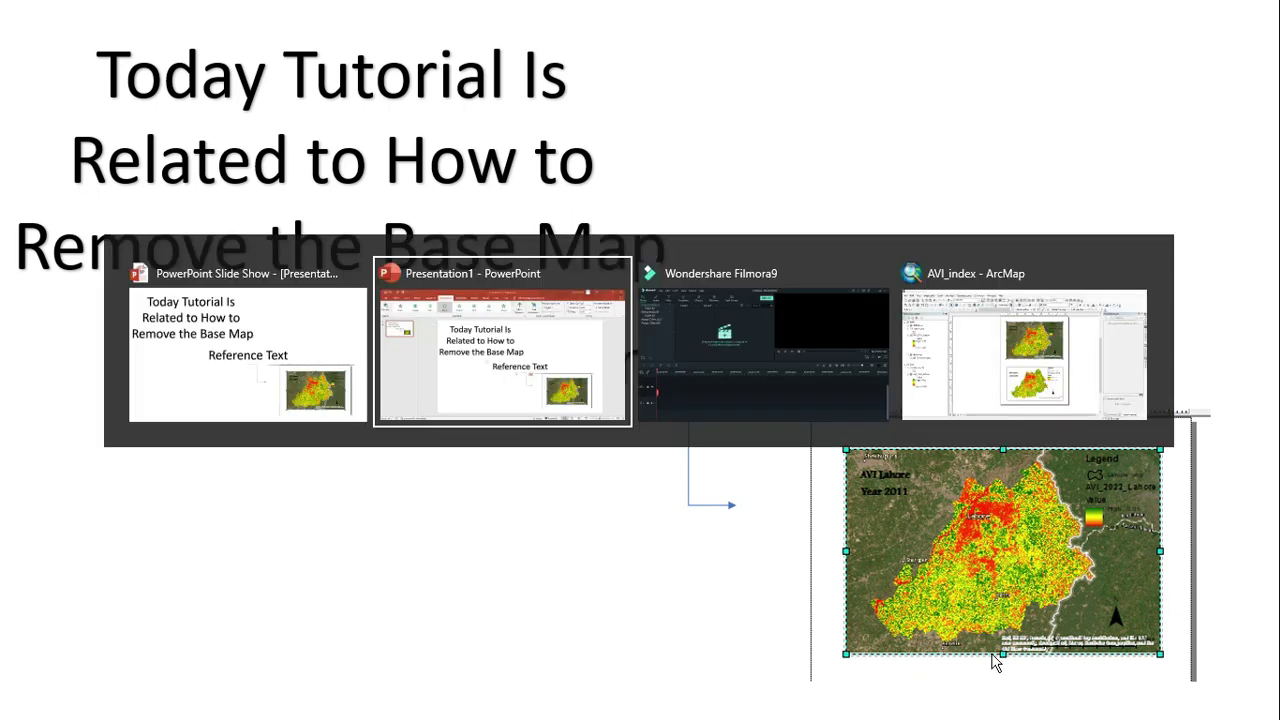
# Switch to the AVI_index ArcMap document and zoom in on the 2011 map's credit text.
pyautogui.hotkey('alt', 'Tab')
pyautogui.hotkey('alt', 'Tab')
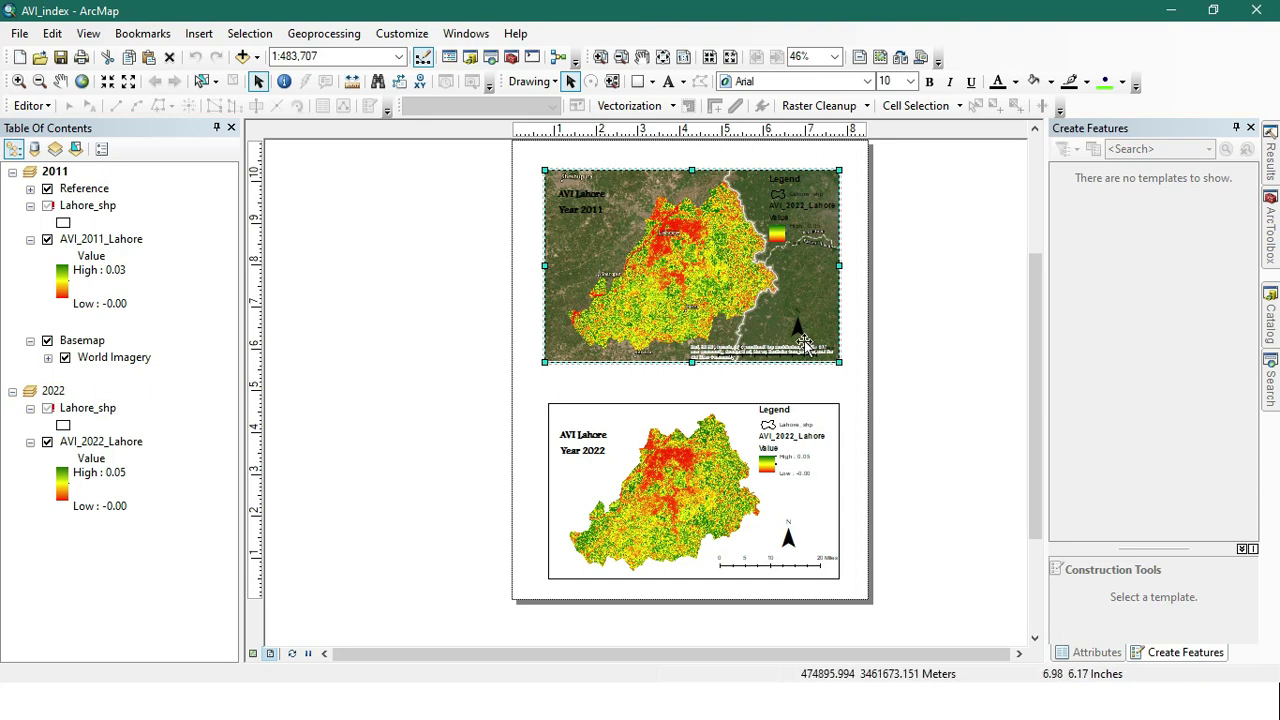
pyautogui.scroll(3, 800, 343)
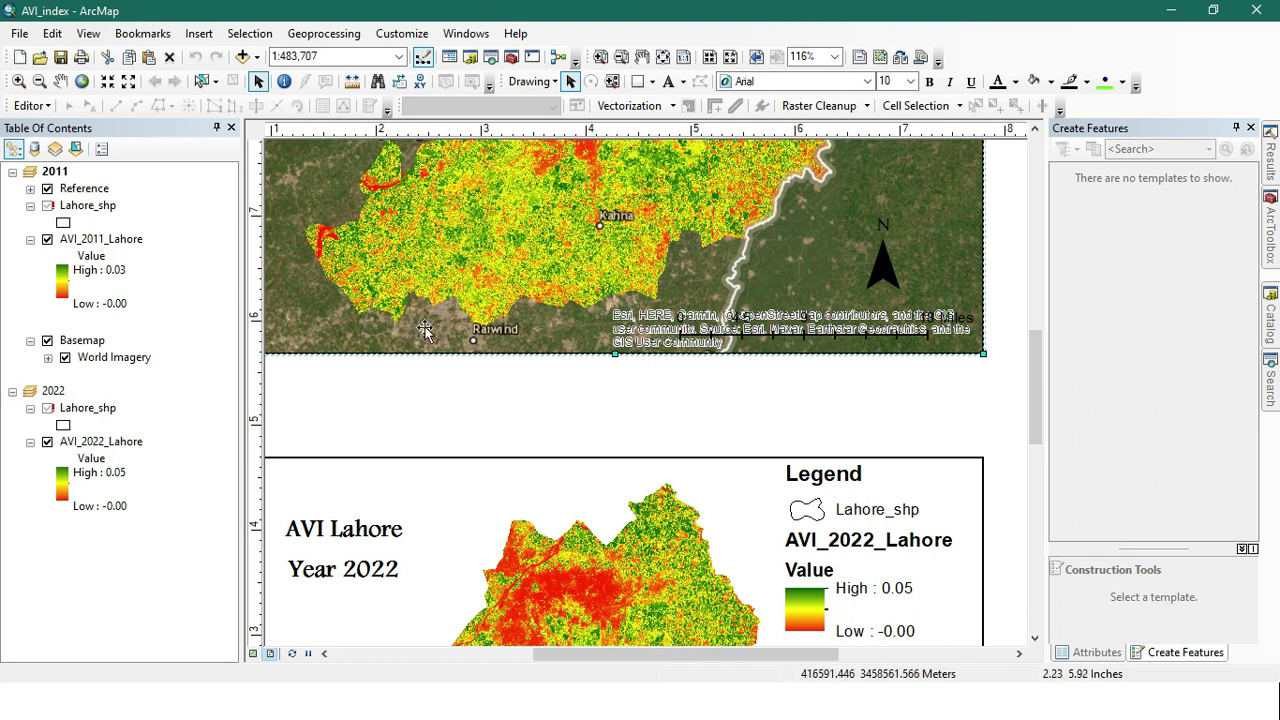
# Insert a Service Layer Credits dynamic text element onto the layout.
pyautogui.click(258, 58)
pyautogui.click(210, 35)
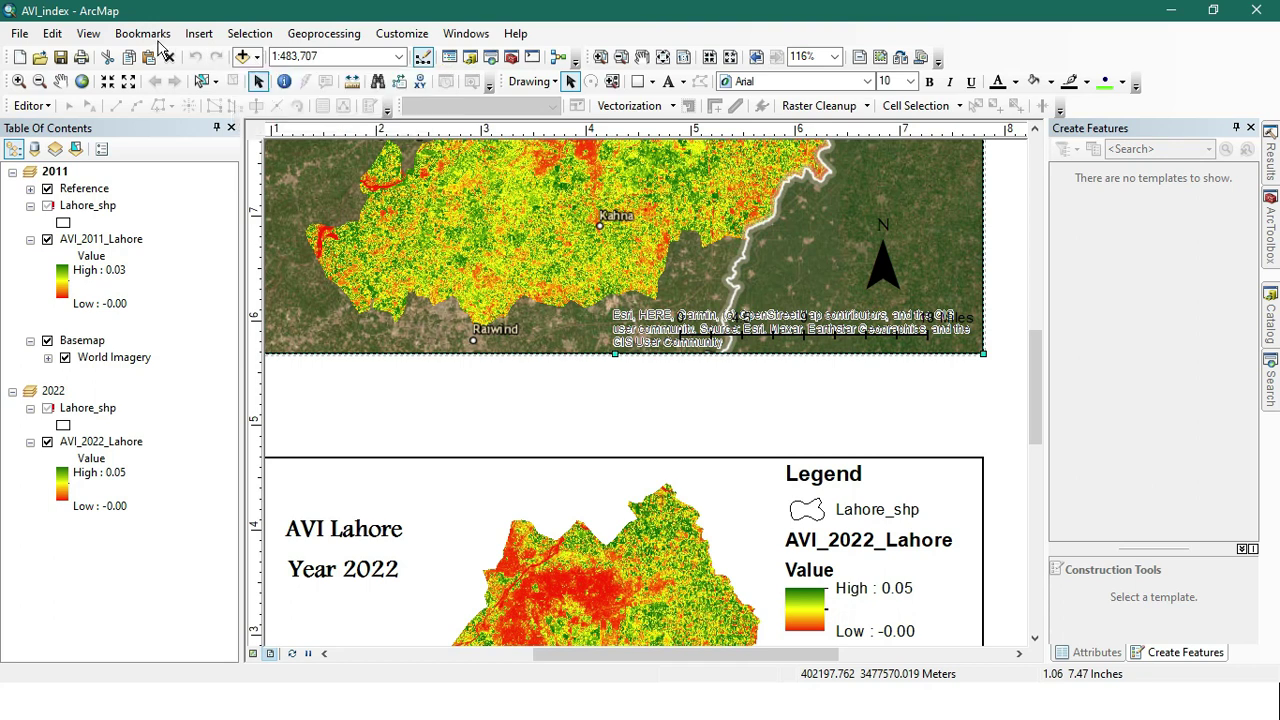
pyautogui.click(200, 35)
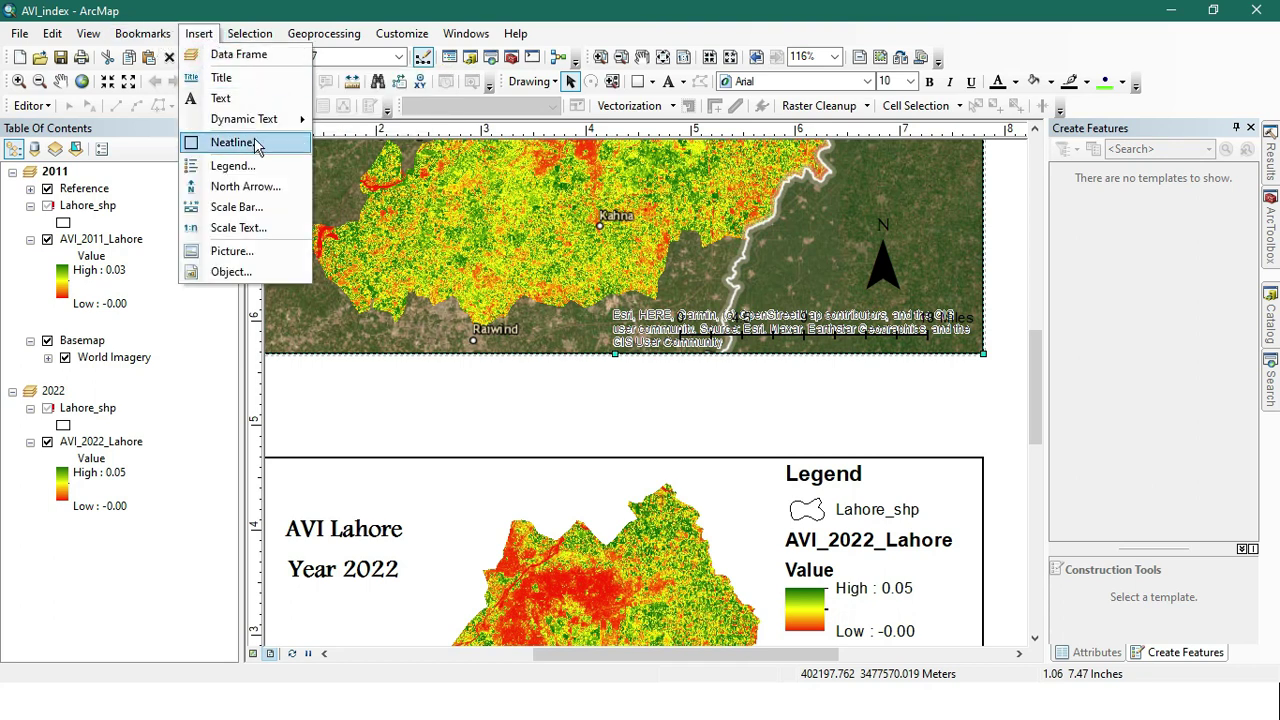
pyautogui.moveTo(226, 122)
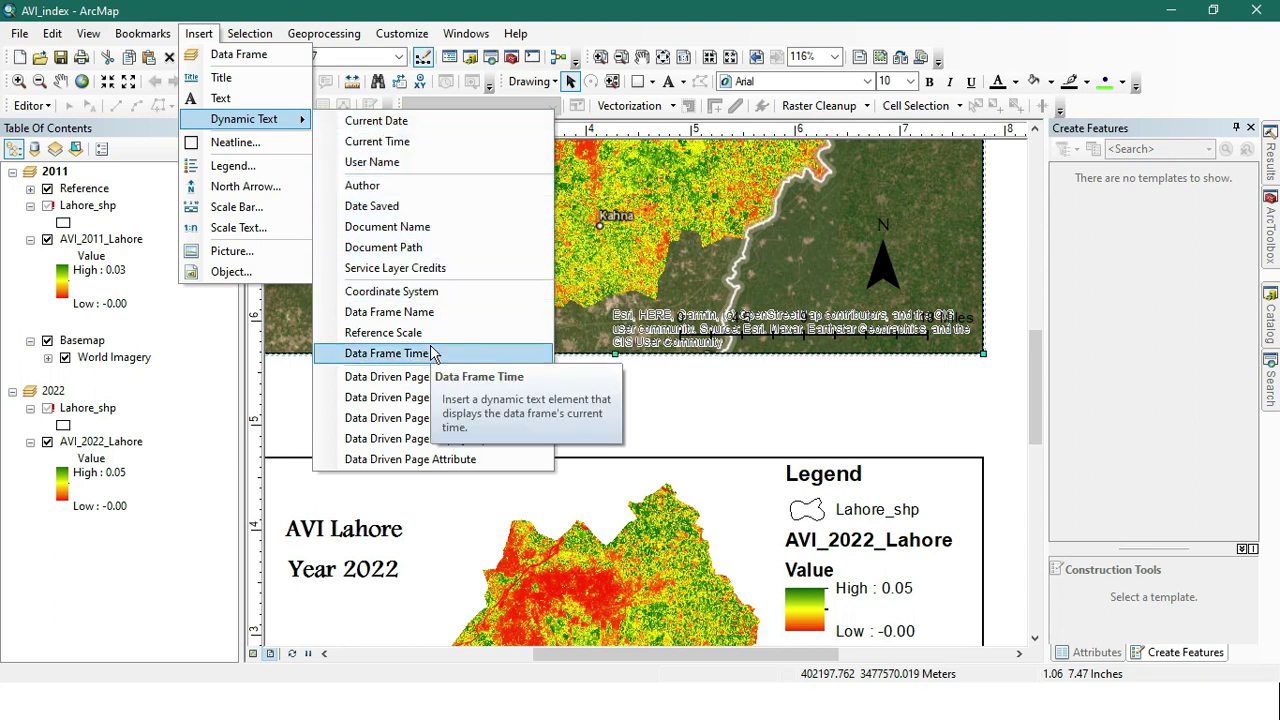
pyautogui.click(418, 272)
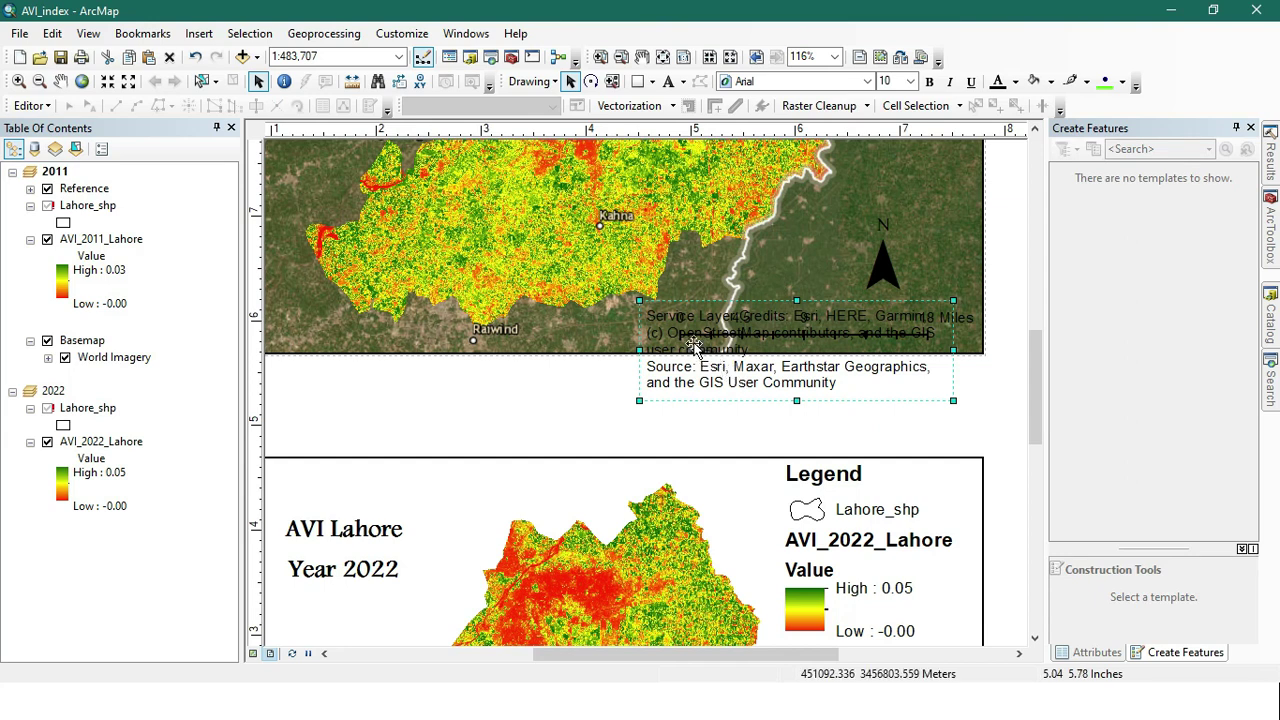
# Send the credits text to the back and drag it up behind the 2011 map.
pyautogui.rightClick(694, 346)
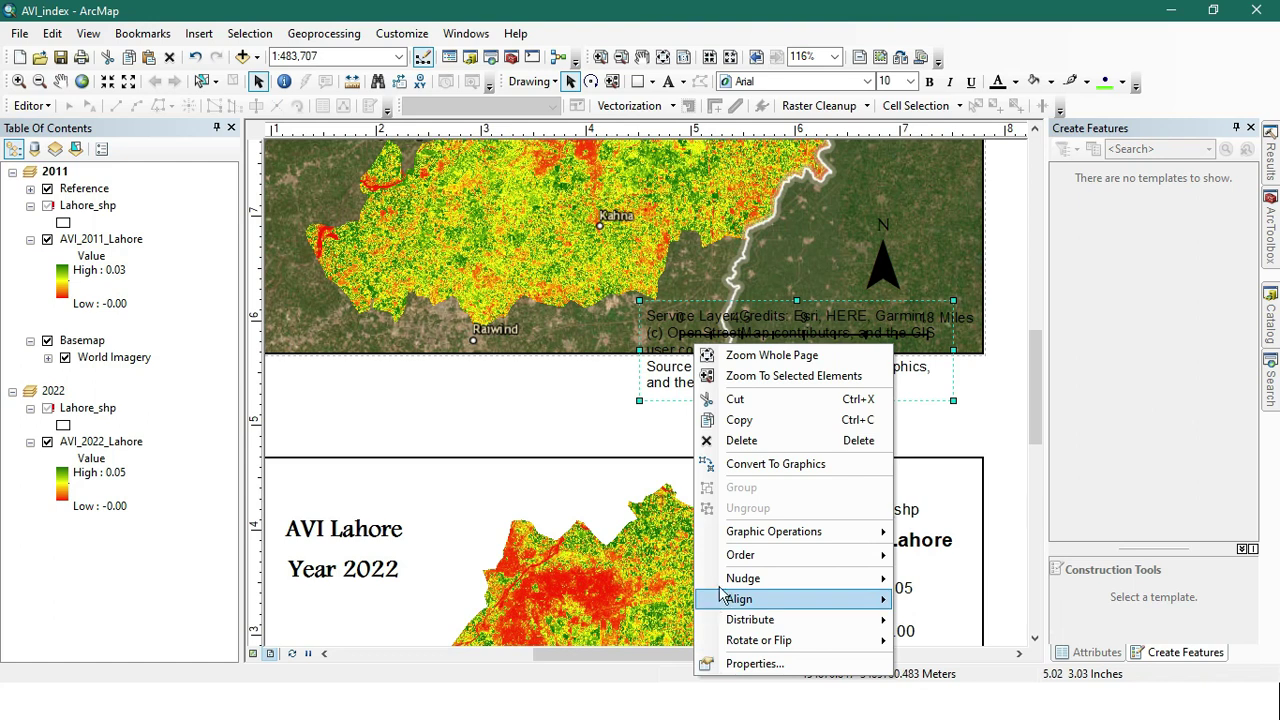
pyautogui.moveTo(731, 563)
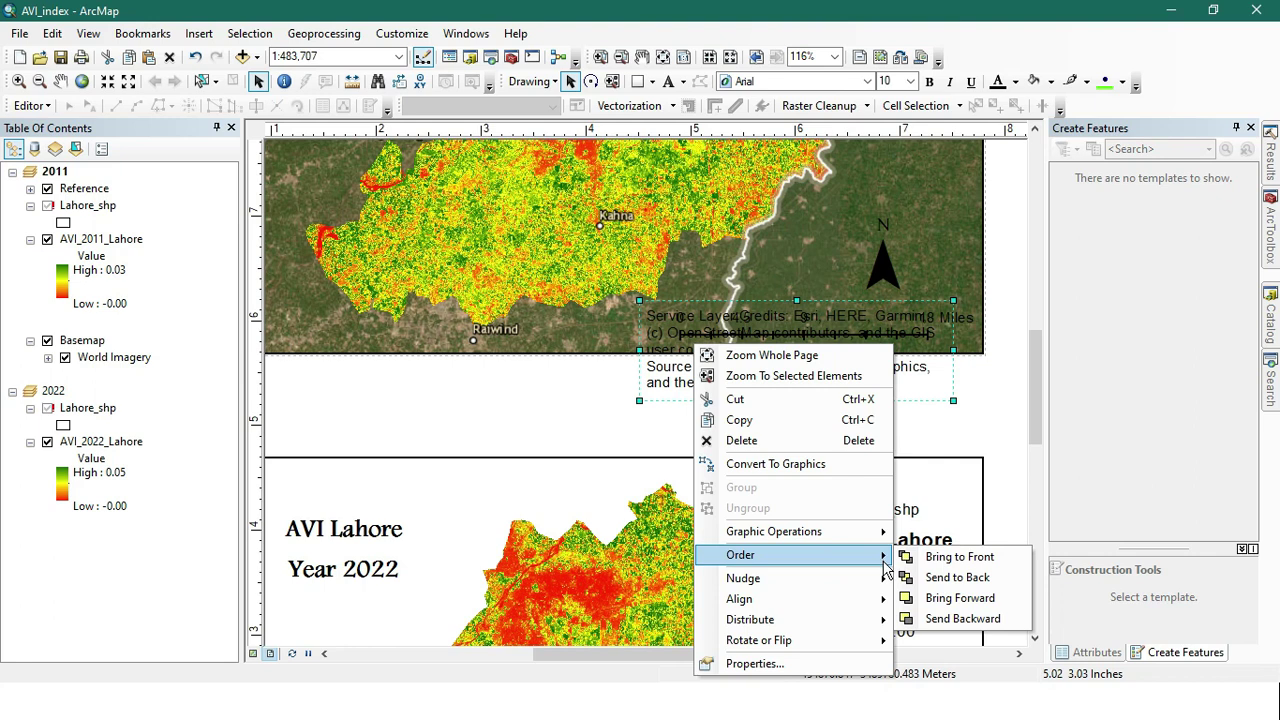
pyautogui.click(958, 588)
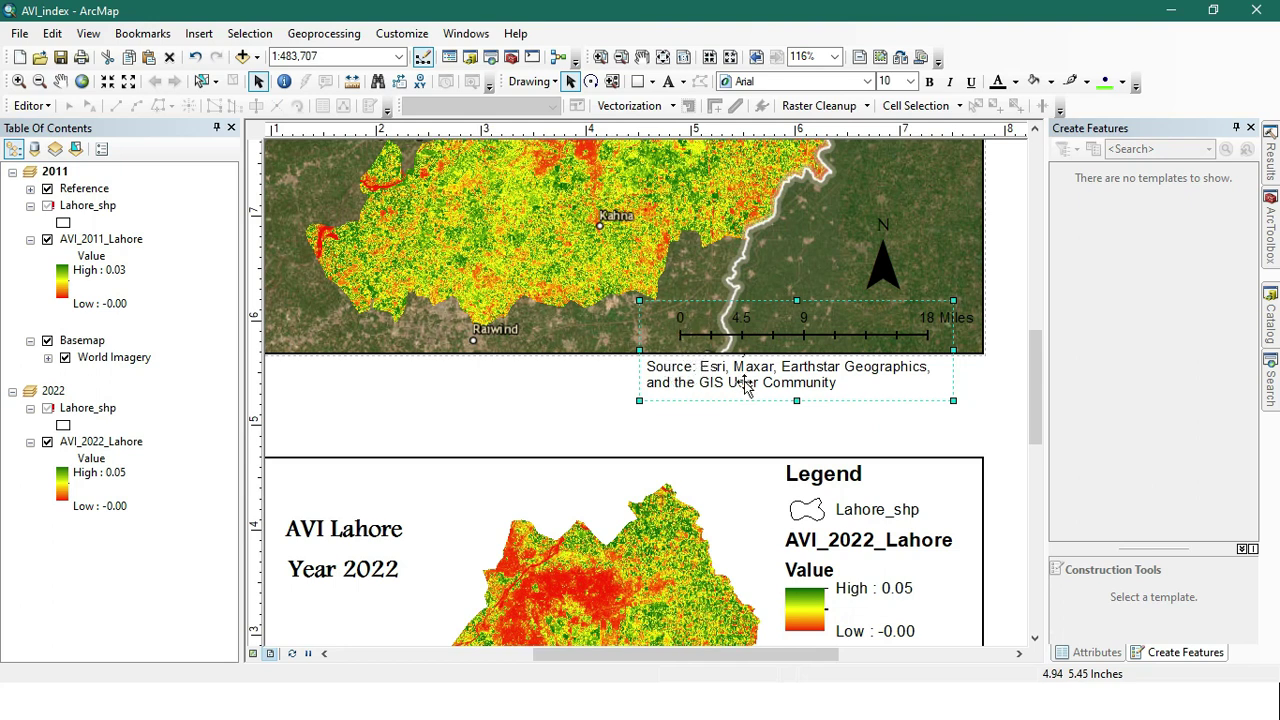
pyautogui.moveTo(858, 370); pyautogui.dragTo(866, 317)
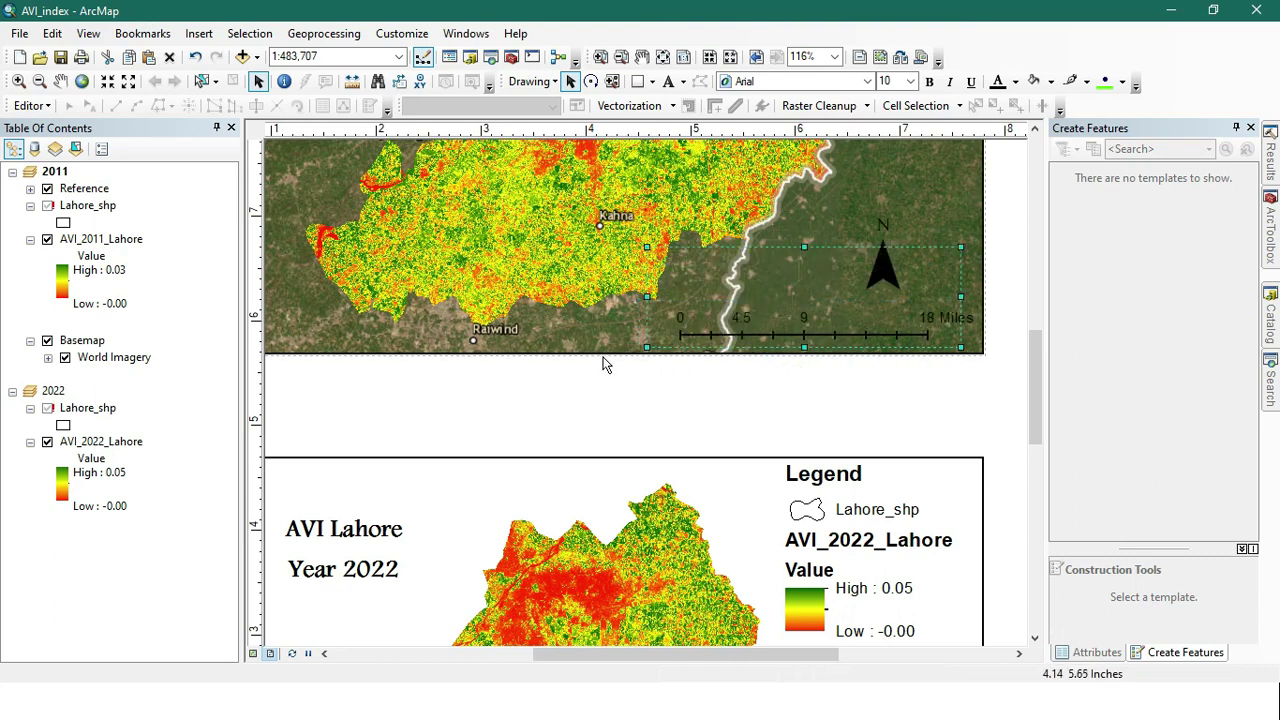
# Drag a copy of the Basemap layer from the 2011 frame into the 2022 data frame.
pyautogui.click(591, 402)
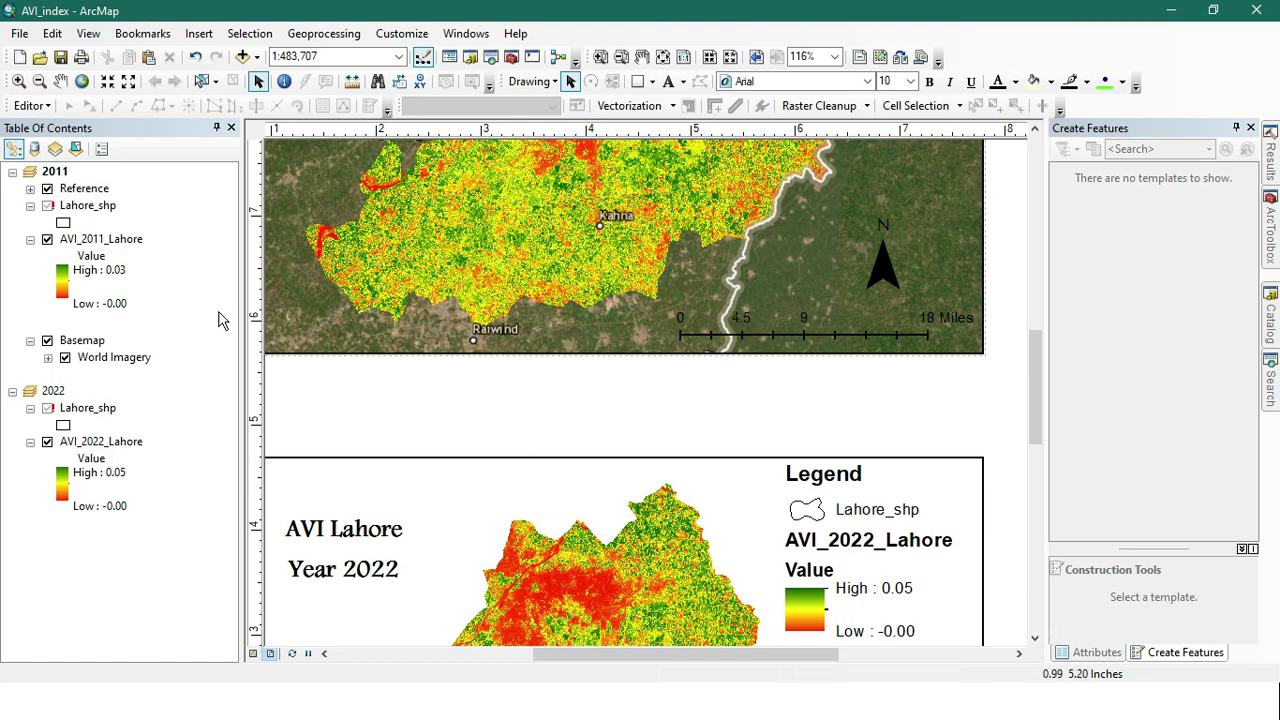
pyautogui.click(84, 189)
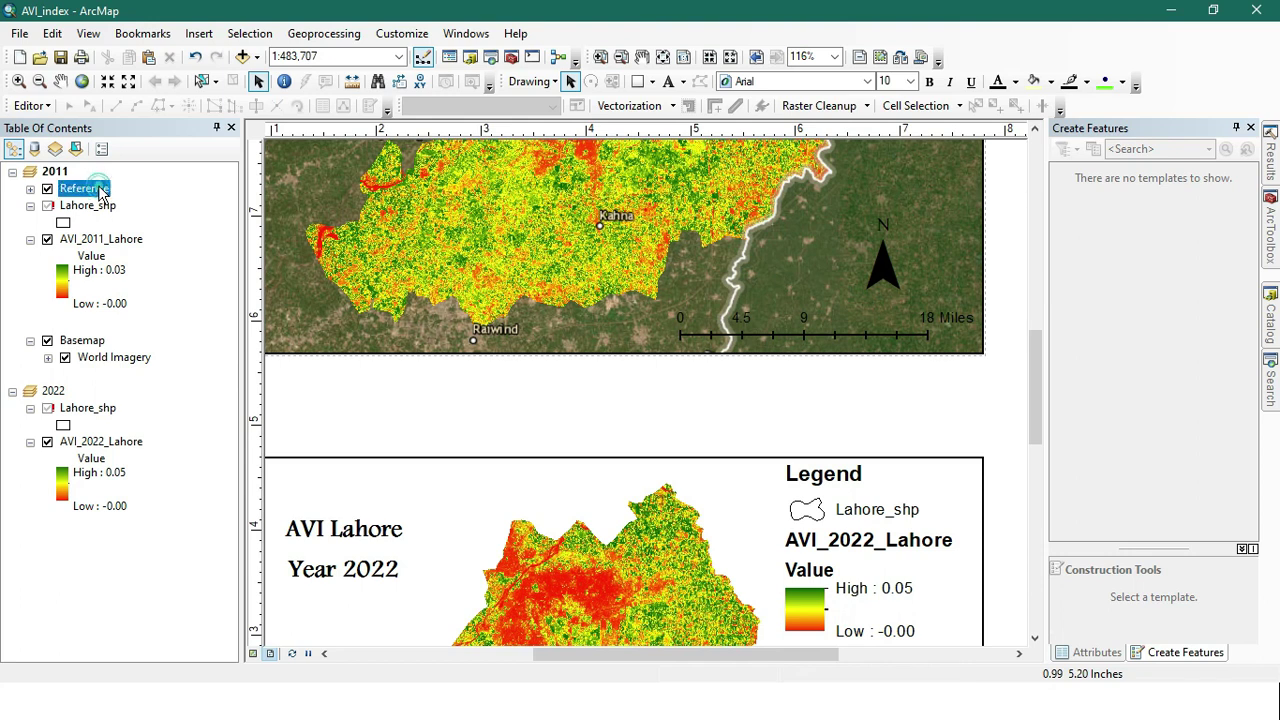
pyautogui.moveTo(95, 345); pyautogui.dragTo(74, 390)
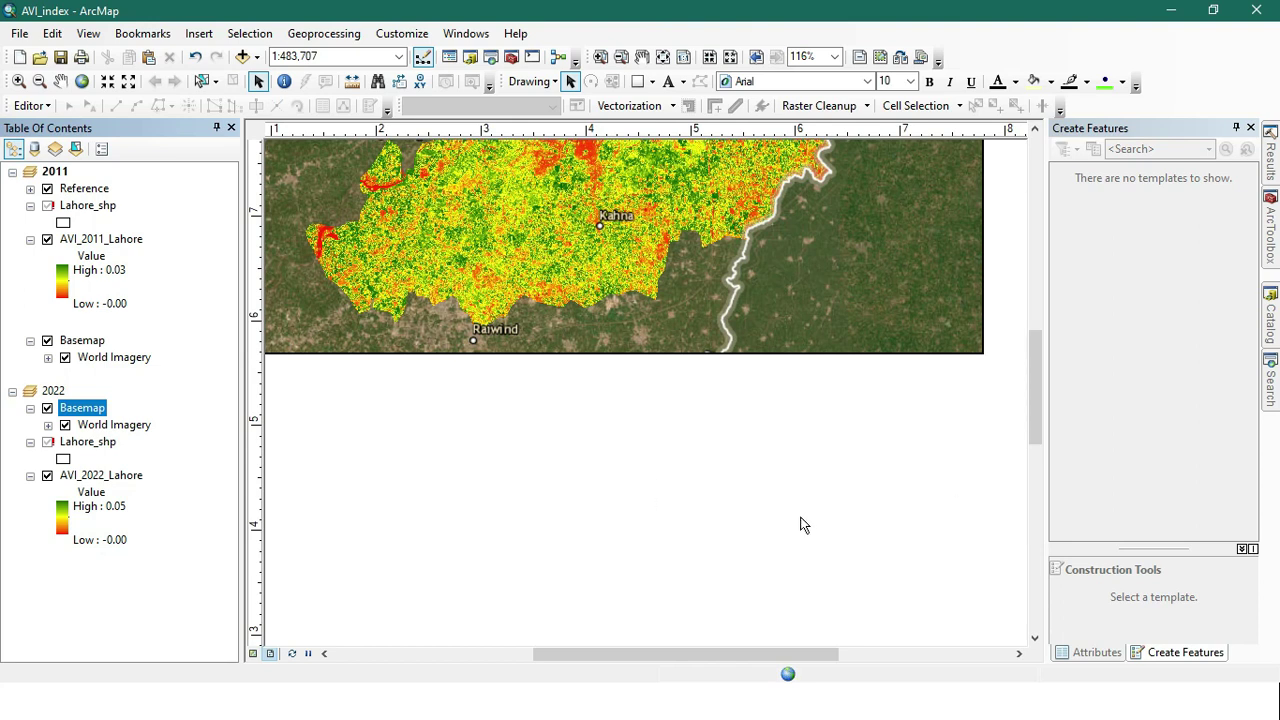
# Place AVI_2022_Lahore above Basemap in the 2022 frame and nudge its legend right.
pyautogui.moveTo(1034, 400); pyautogui.dragTo(1034, 510)
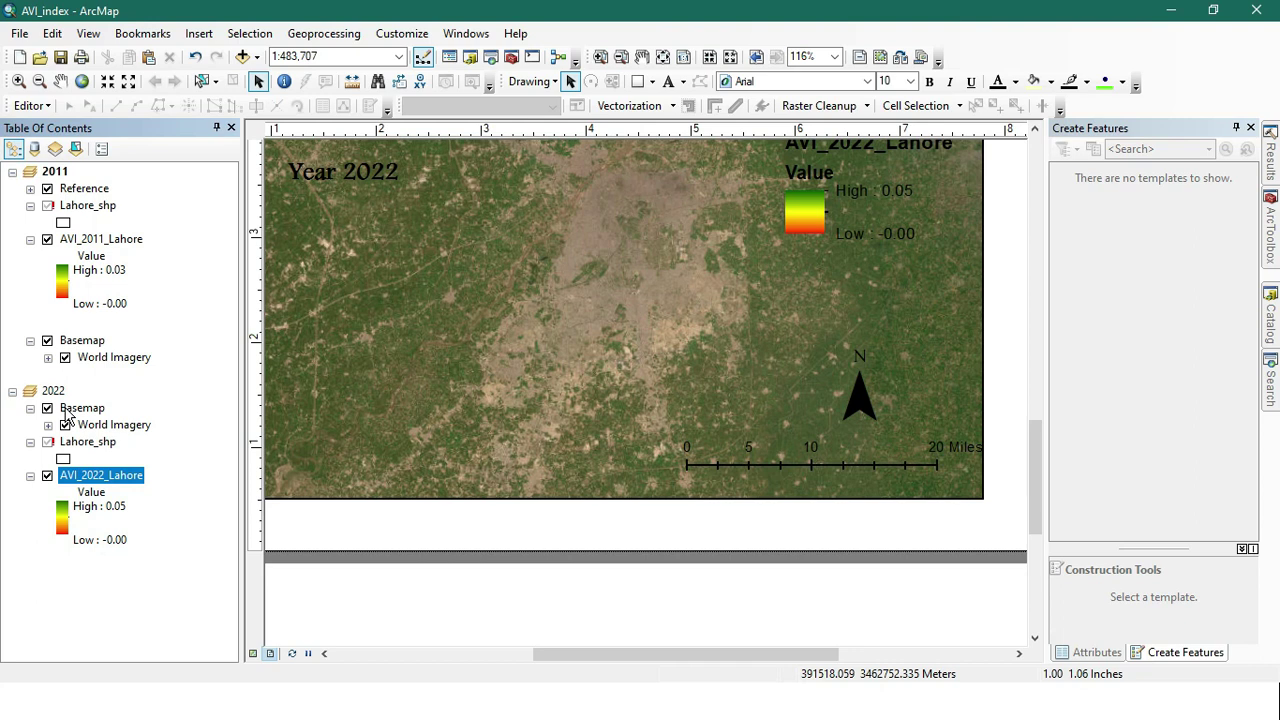
pyautogui.moveTo(80, 484); pyautogui.dragTo(79, 399)
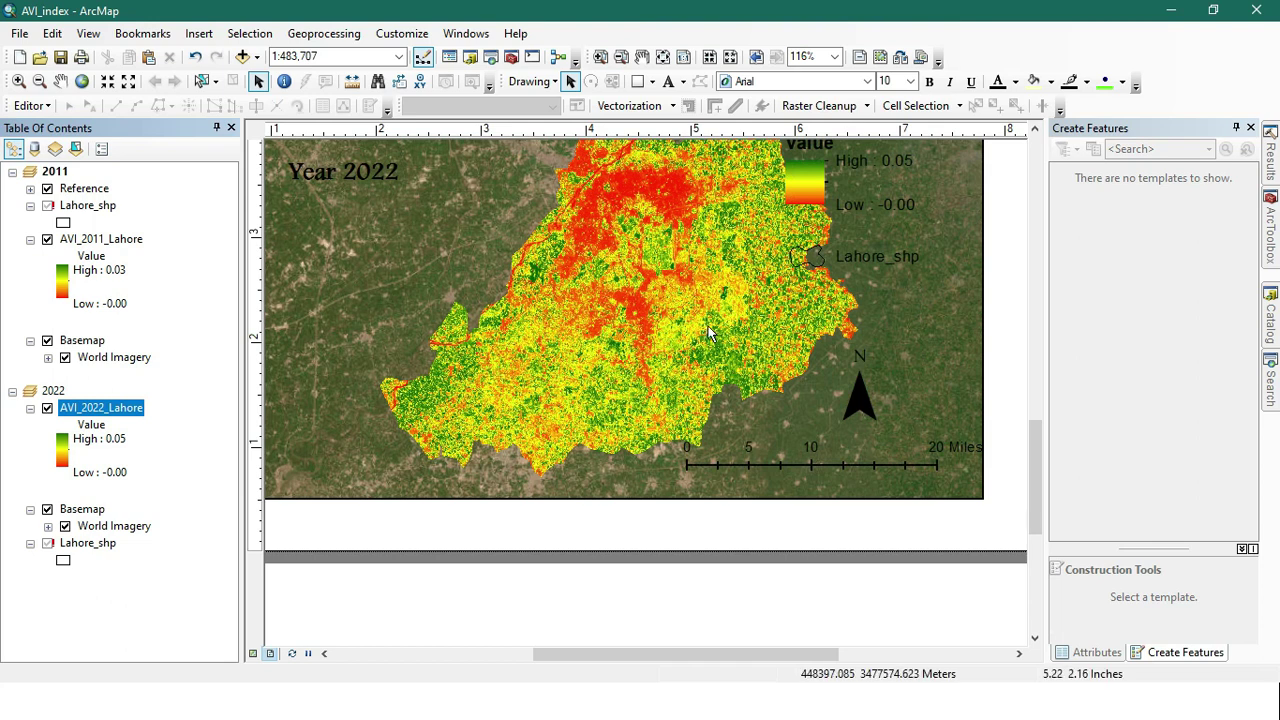
pyautogui.moveTo(846, 188)
pyautogui.mouseDown()
pyautogui.moveTo(868, 210)
pyautogui.moveTo(857, 205)
pyautogui.mouseUp()
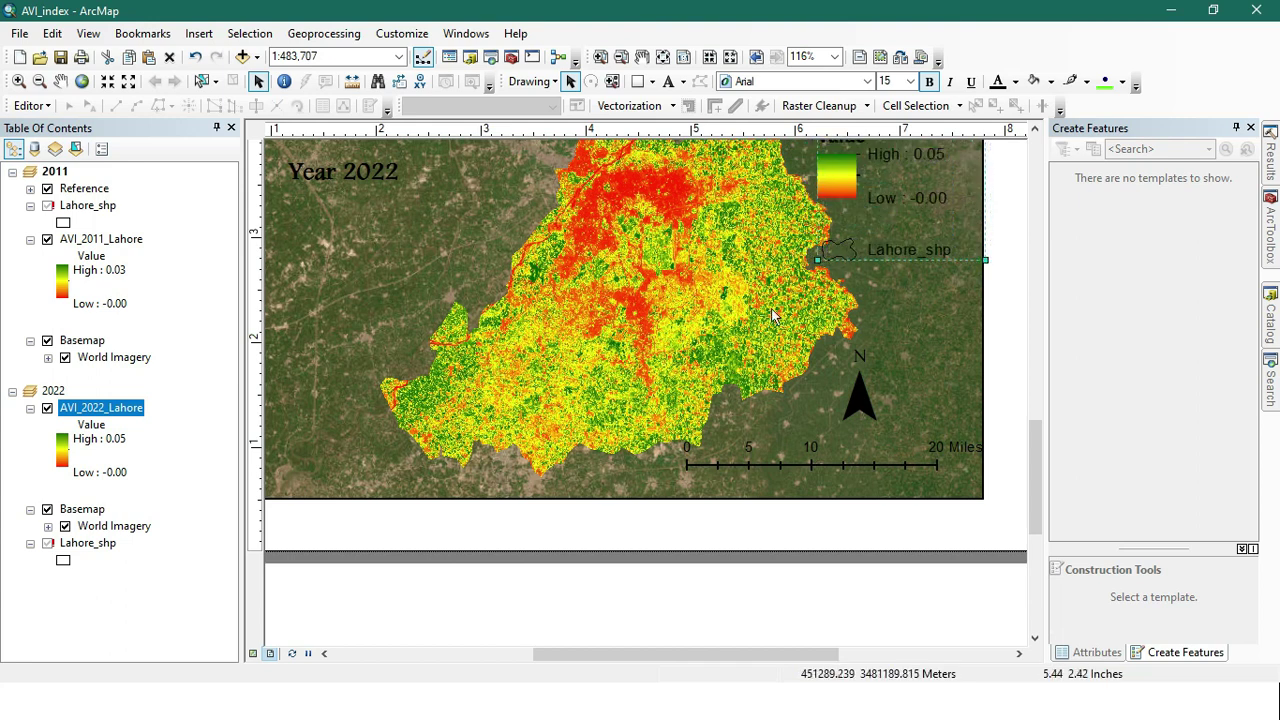
# Shrink the 2022 legend frame and shift the legend slightly down and left.
pyautogui.moveTo(1037, 455); pyautogui.dragTo(1046, 386)
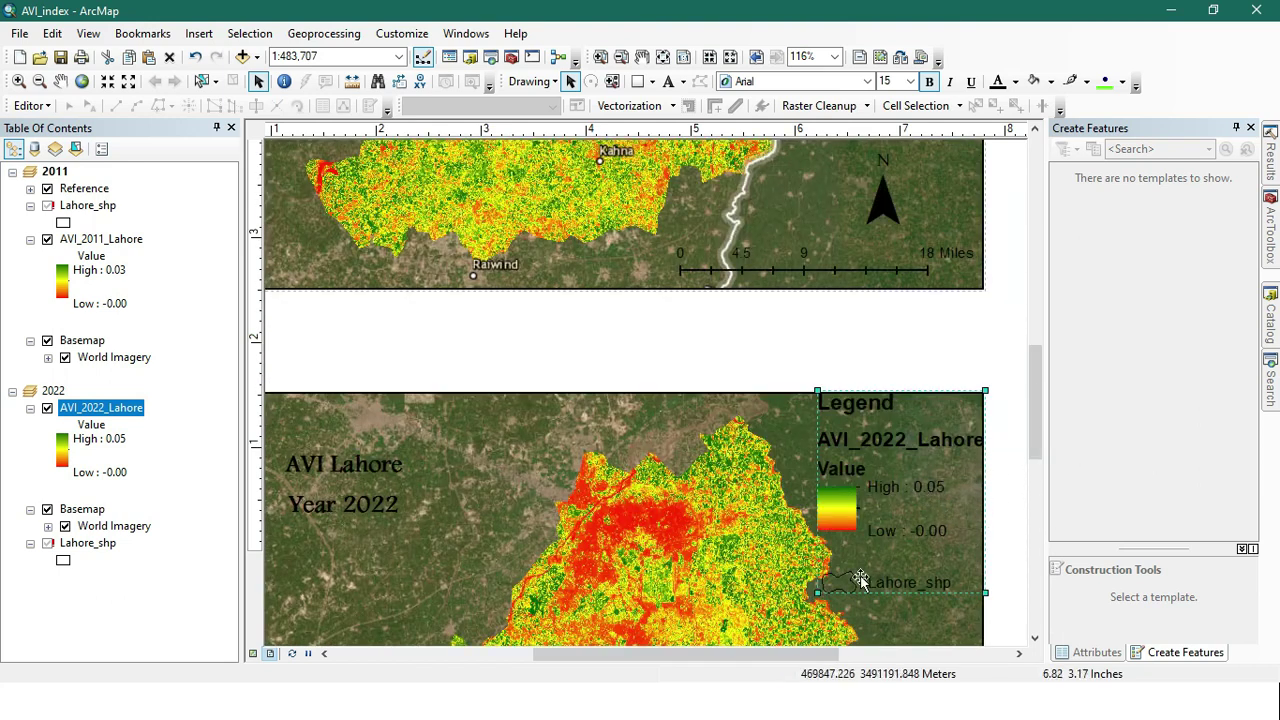
pyautogui.moveTo(815, 590); pyautogui.dragTo(830, 577)
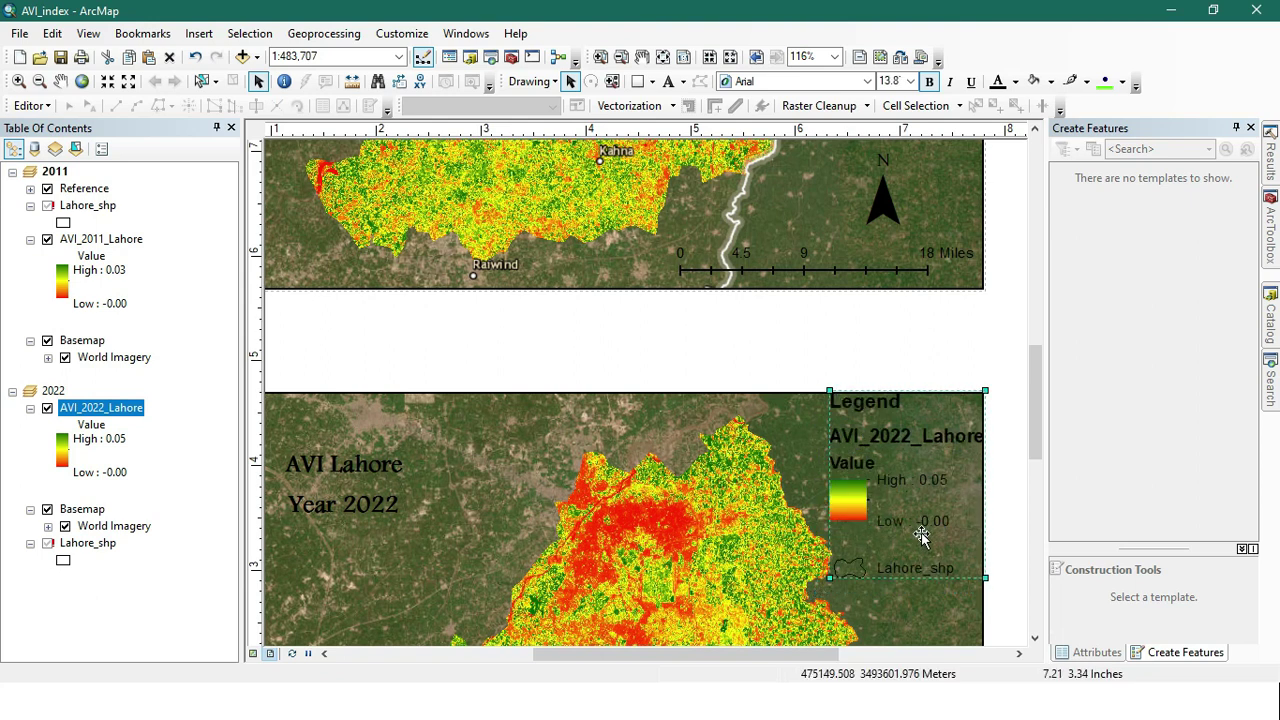
pyautogui.moveTo(920, 535); pyautogui.dragTo(922, 551)
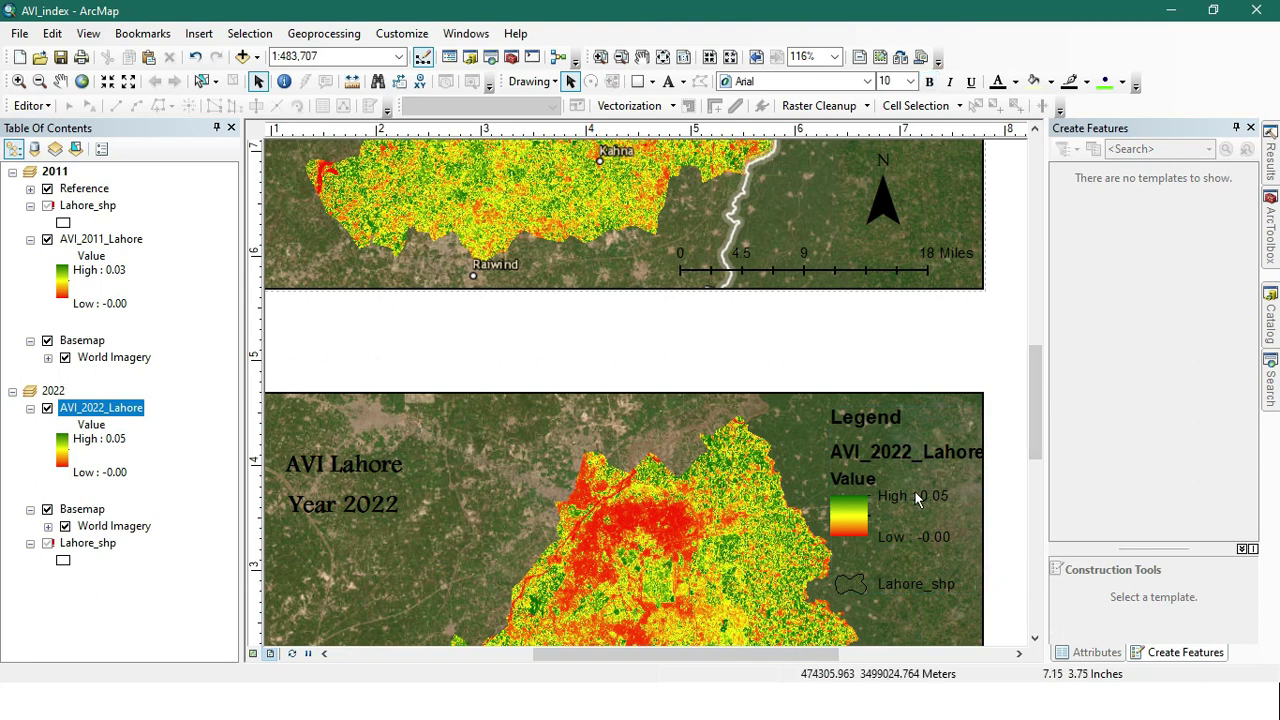
pyautogui.click(921, 534)
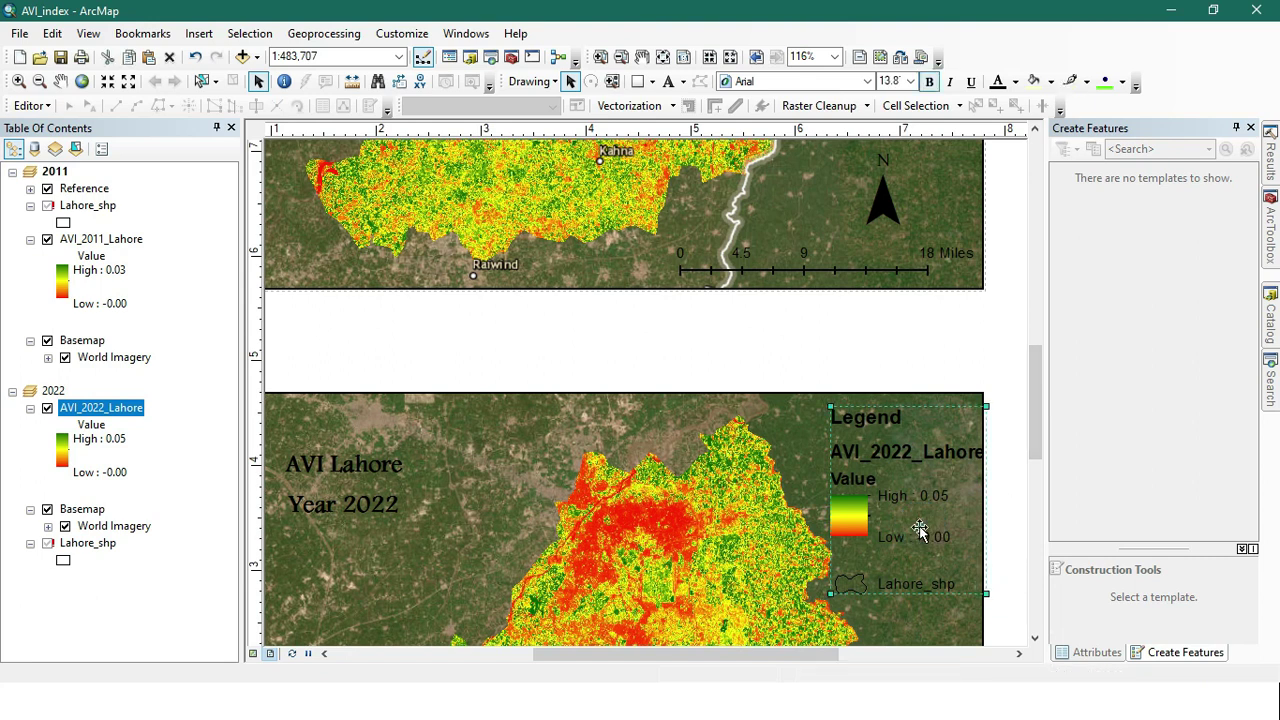
pyautogui.moveTo(916, 528); pyautogui.dragTo(914, 534)
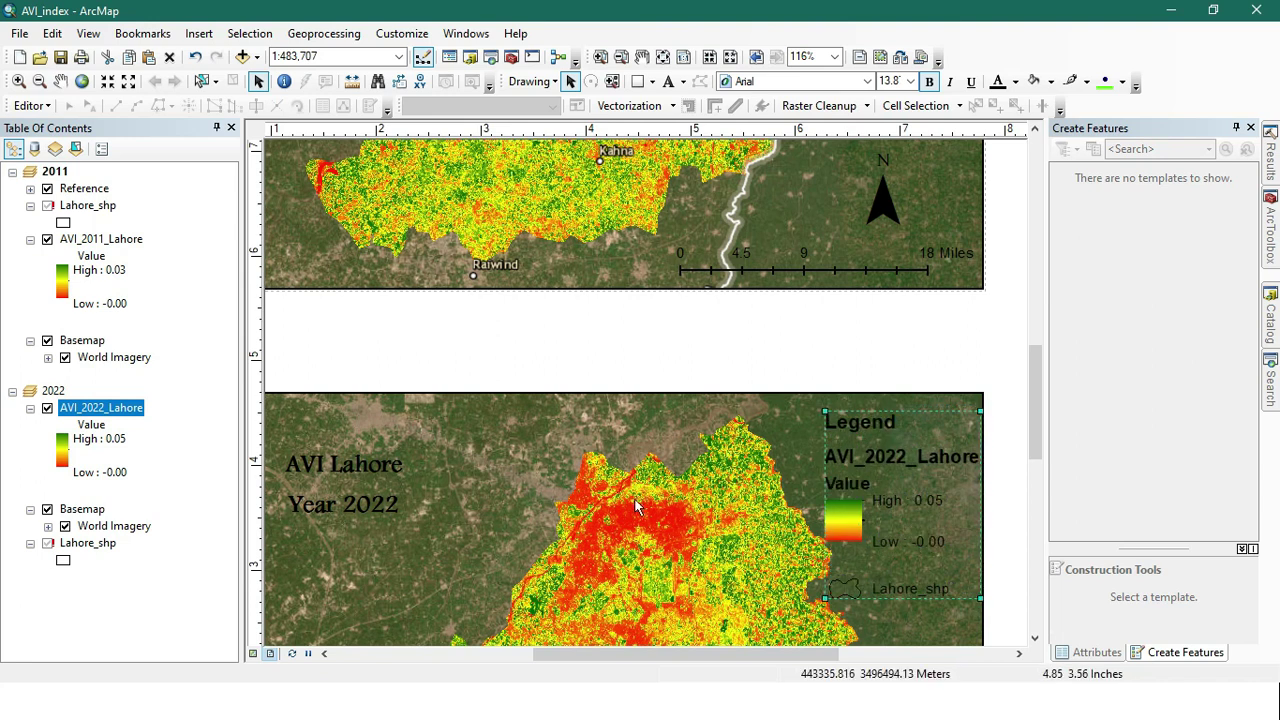
# Zoom the 2022 map out to a 1:530,644 scale so all of Lahore fits.
pyautogui.click(60, 81)
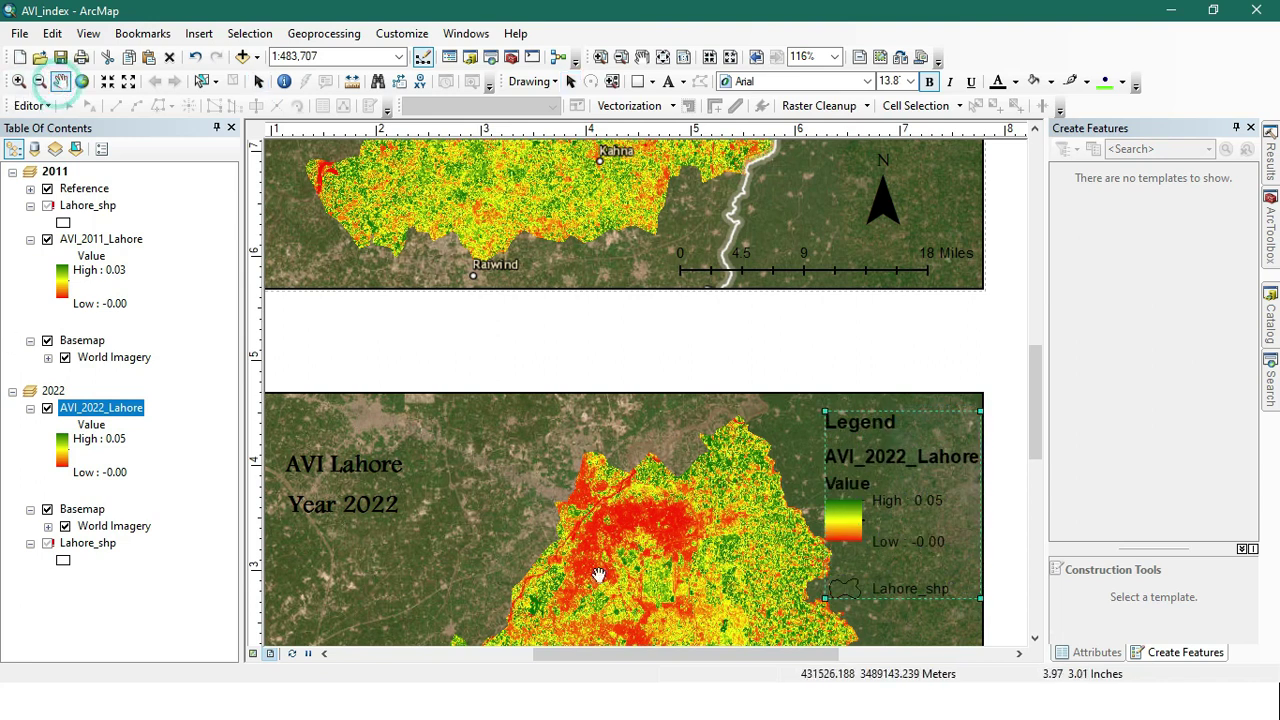
pyautogui.scroll(-1, 634, 535)
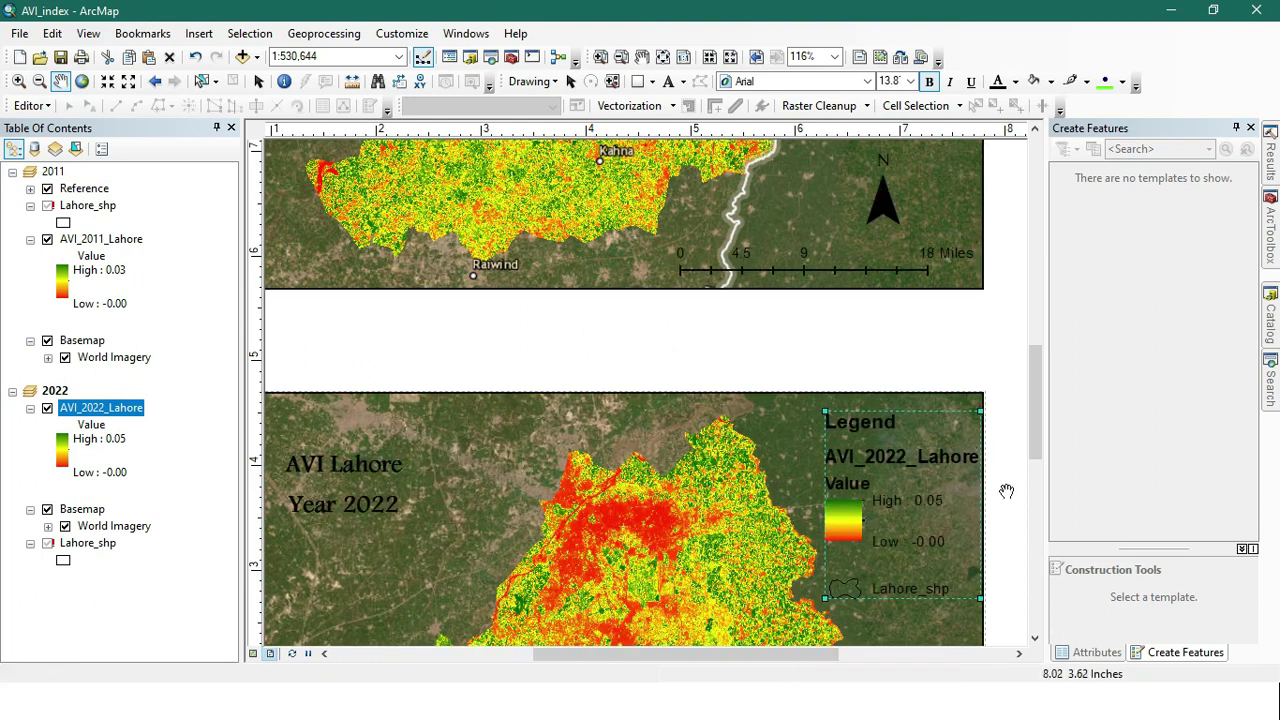
pyautogui.moveTo(1035, 400); pyautogui.dragTo(1032, 471)
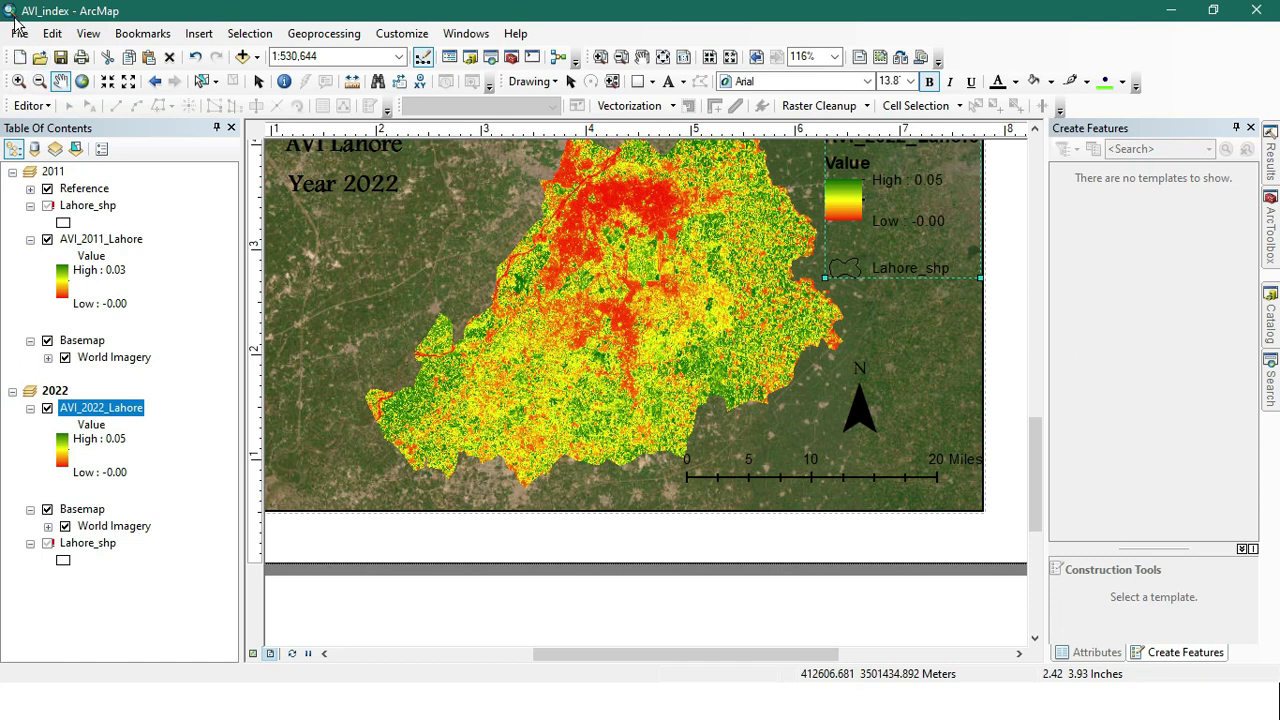
# Export the layout as a 96 dpi JPEG named AVI_index_00.jpg in tutorial_database.
pyautogui.click(19, 35)
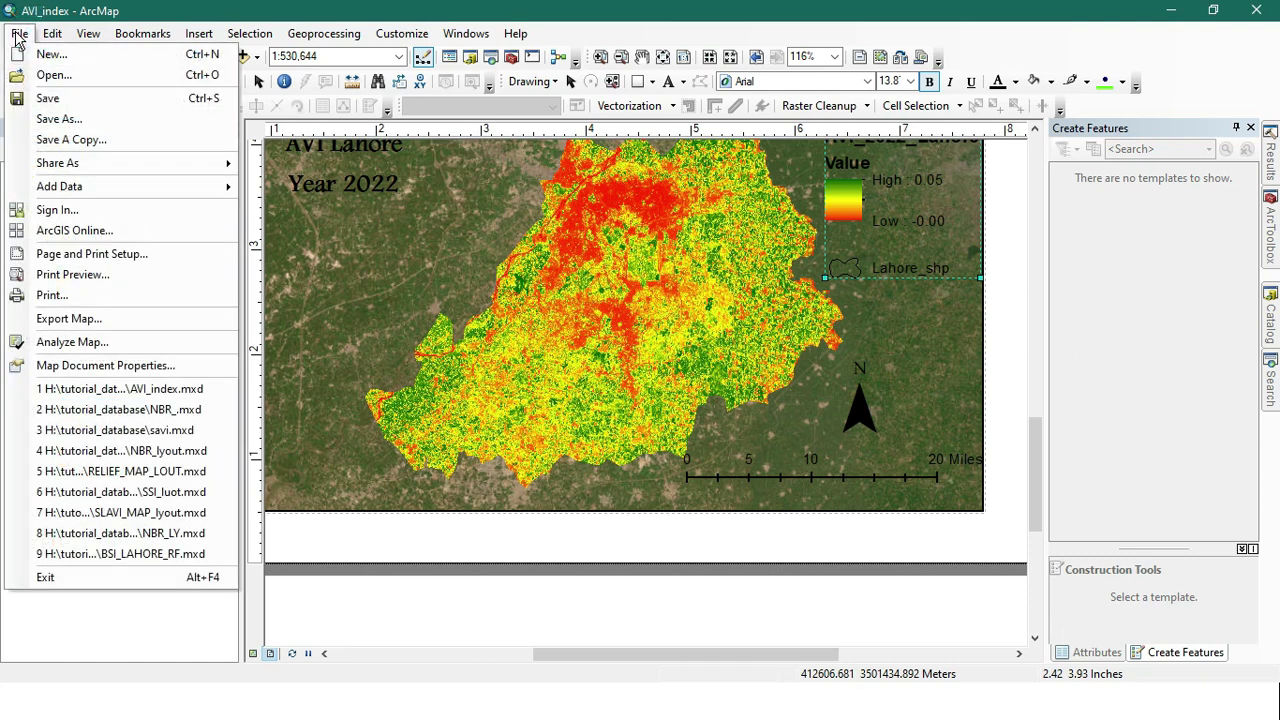
pyautogui.click(103, 320)
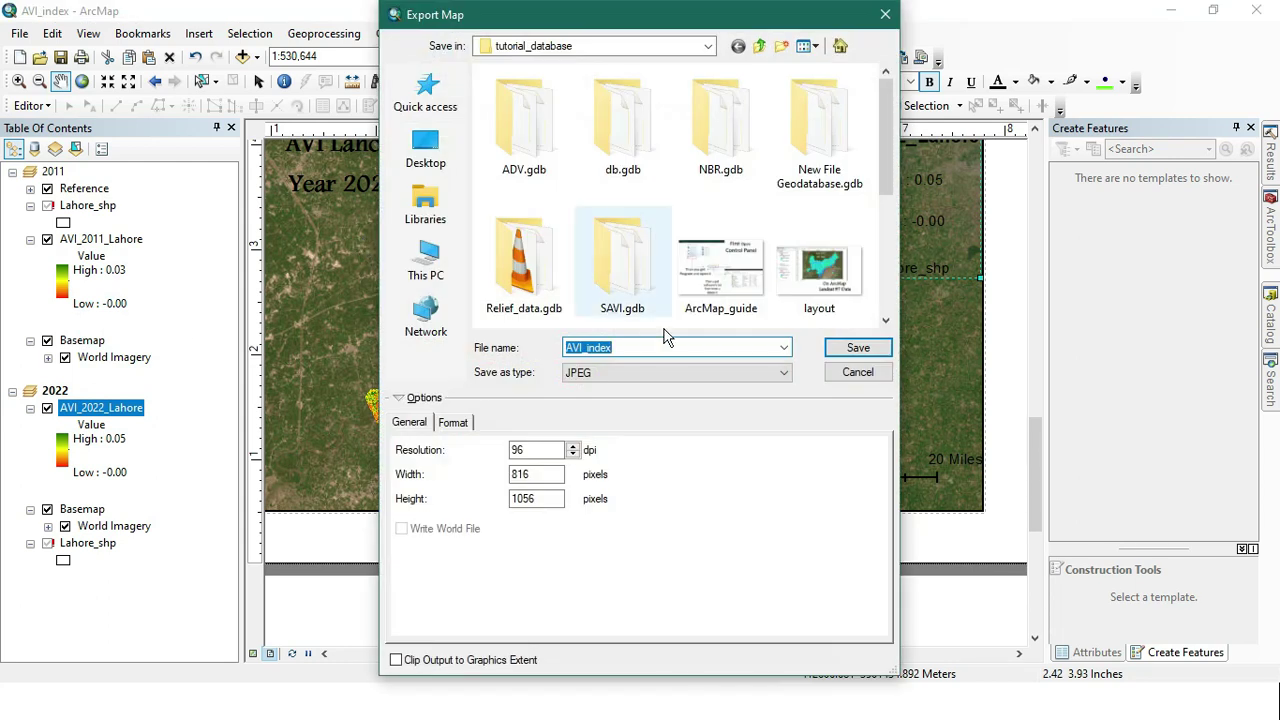
pyautogui.click(725, 371)
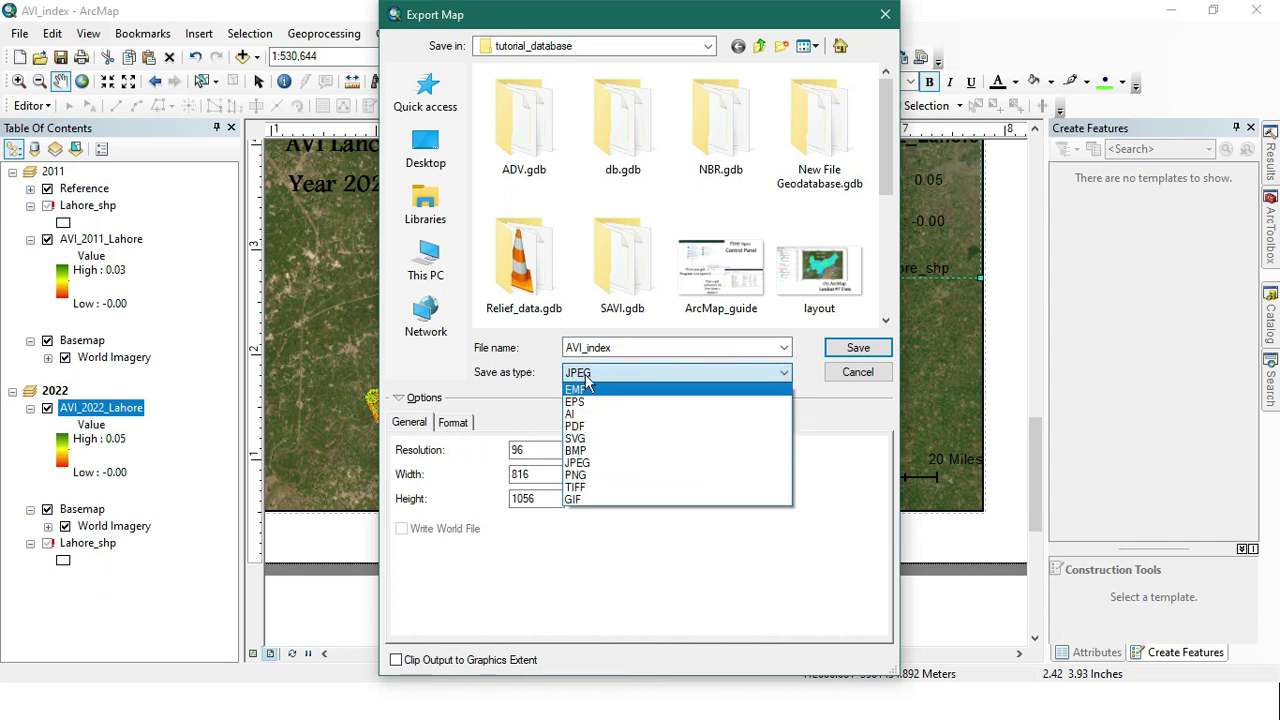
pyautogui.scroll(-3, 641, 205)
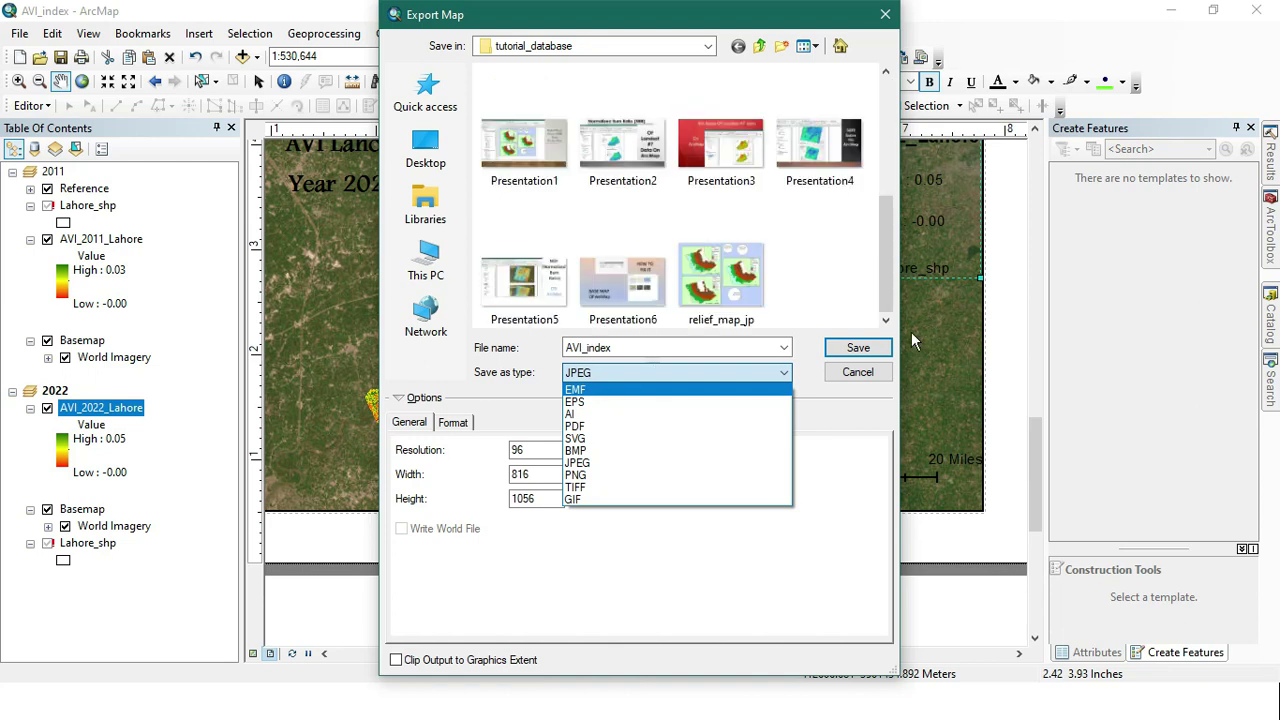
pyautogui.click(634, 347)
pyautogui.doubleClick(630, 347)
pyautogui.click(628, 347)
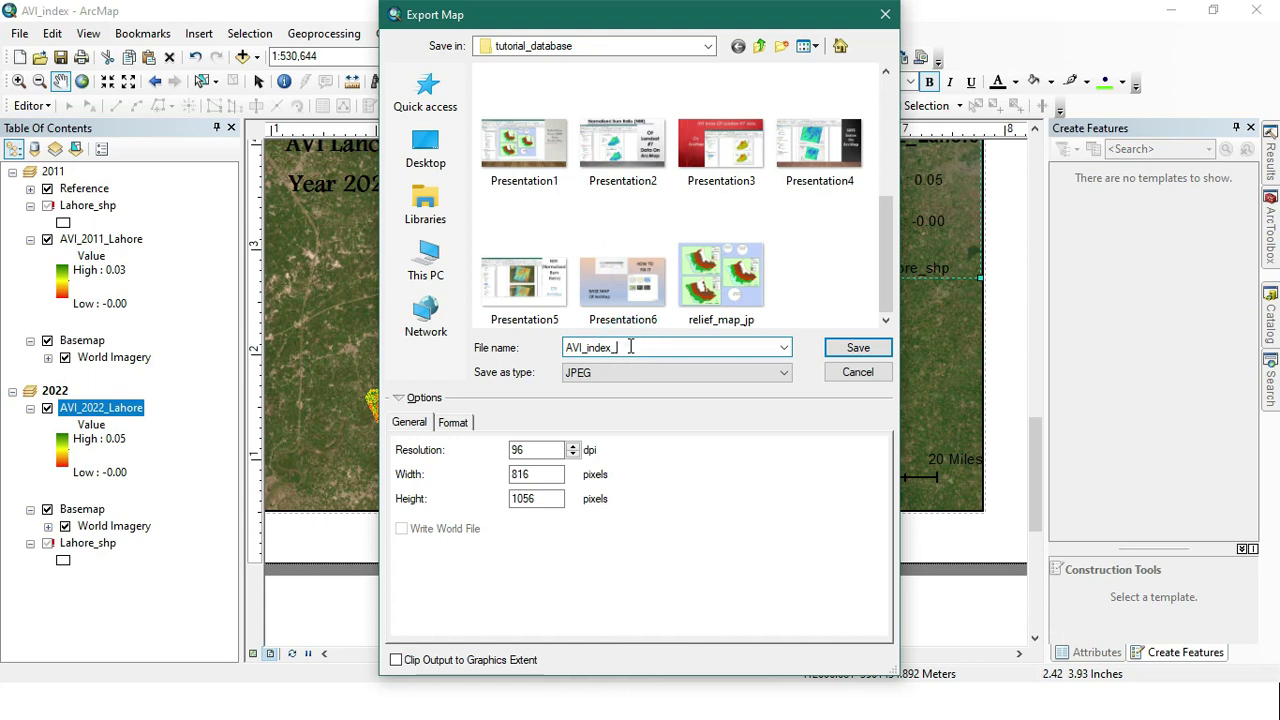
pyautogui.click(862, 349)
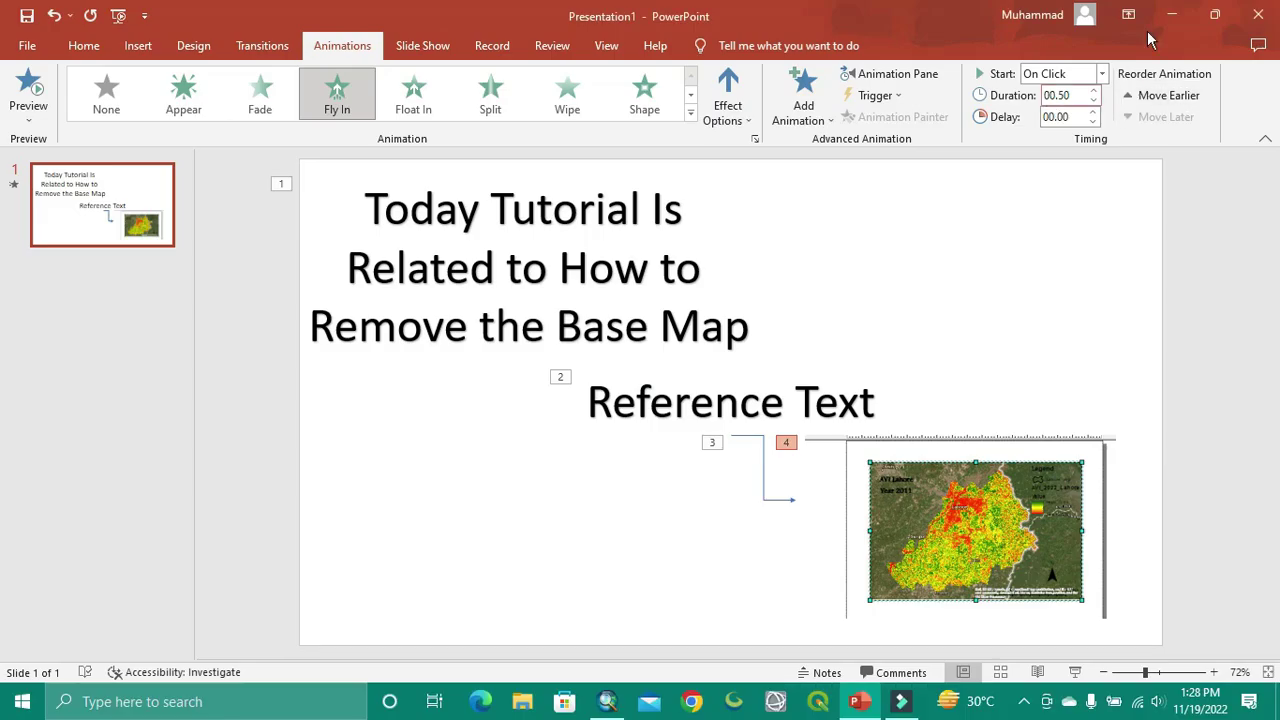
# Minimise PowerPoint and open AVI_index_00.jpg from File Explorer.
pyautogui.click(1165, 18)
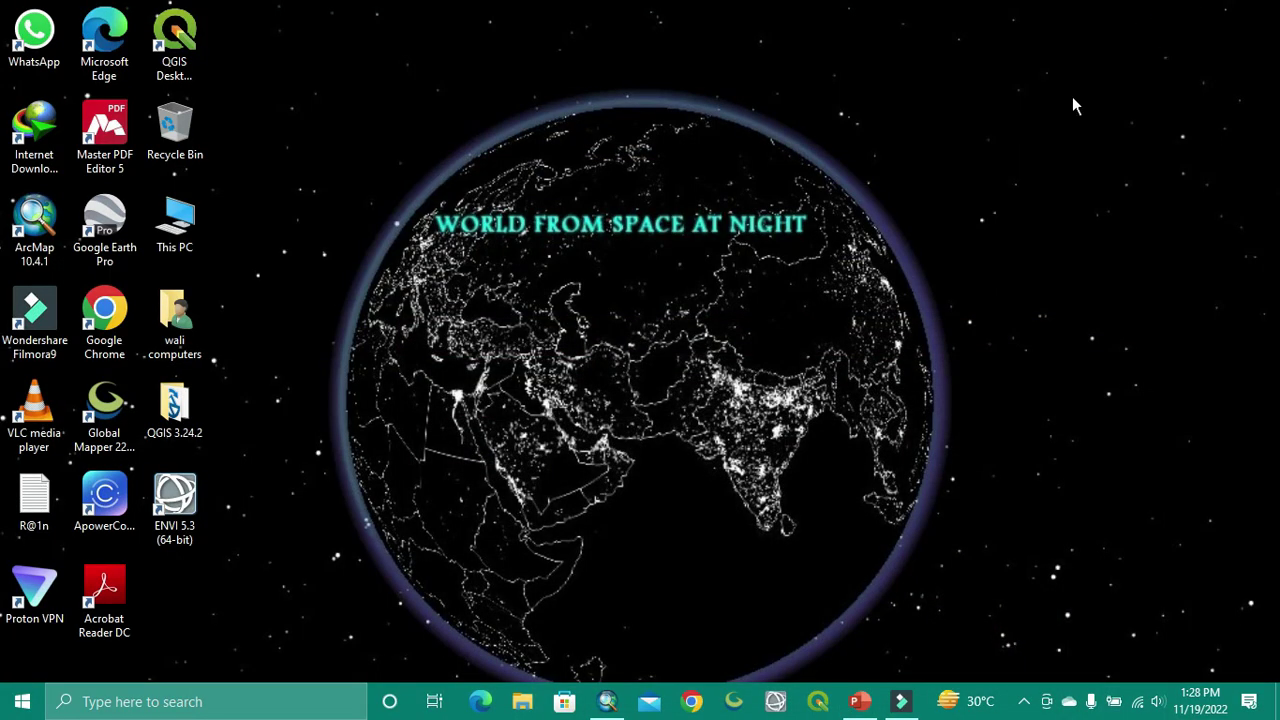
pyautogui.click(520, 706)
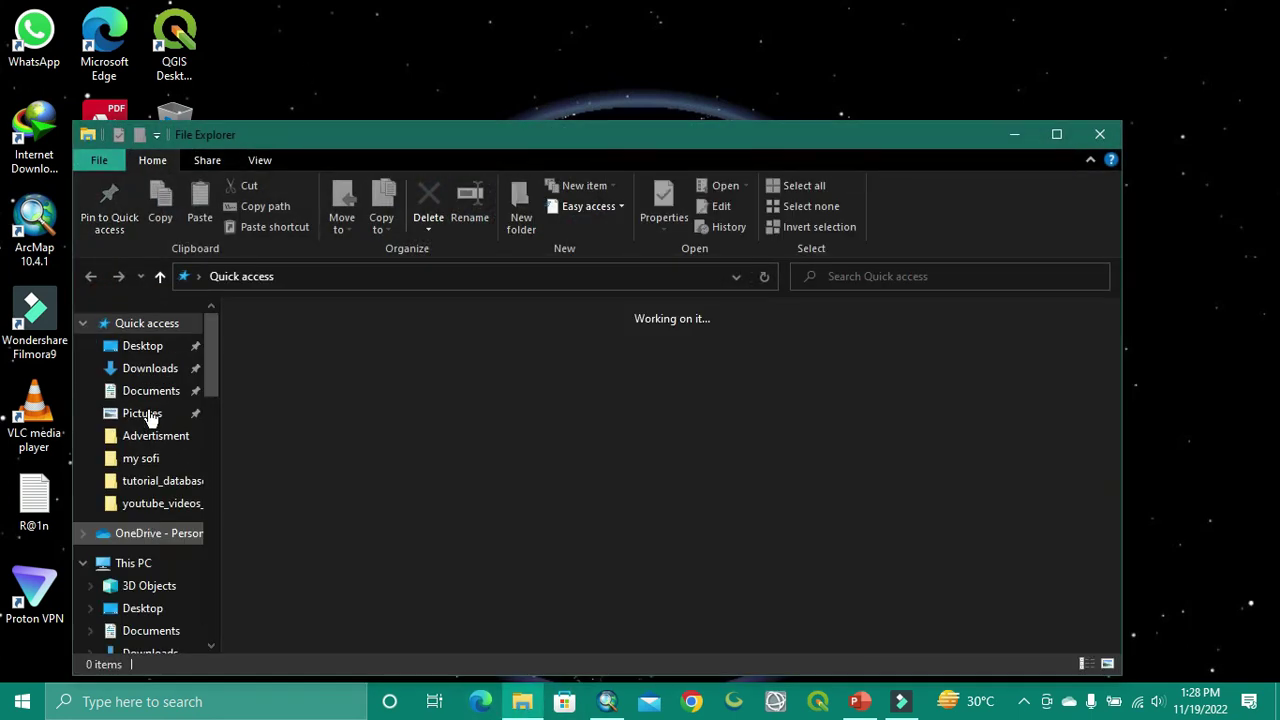
pyautogui.doubleClick(324, 511)
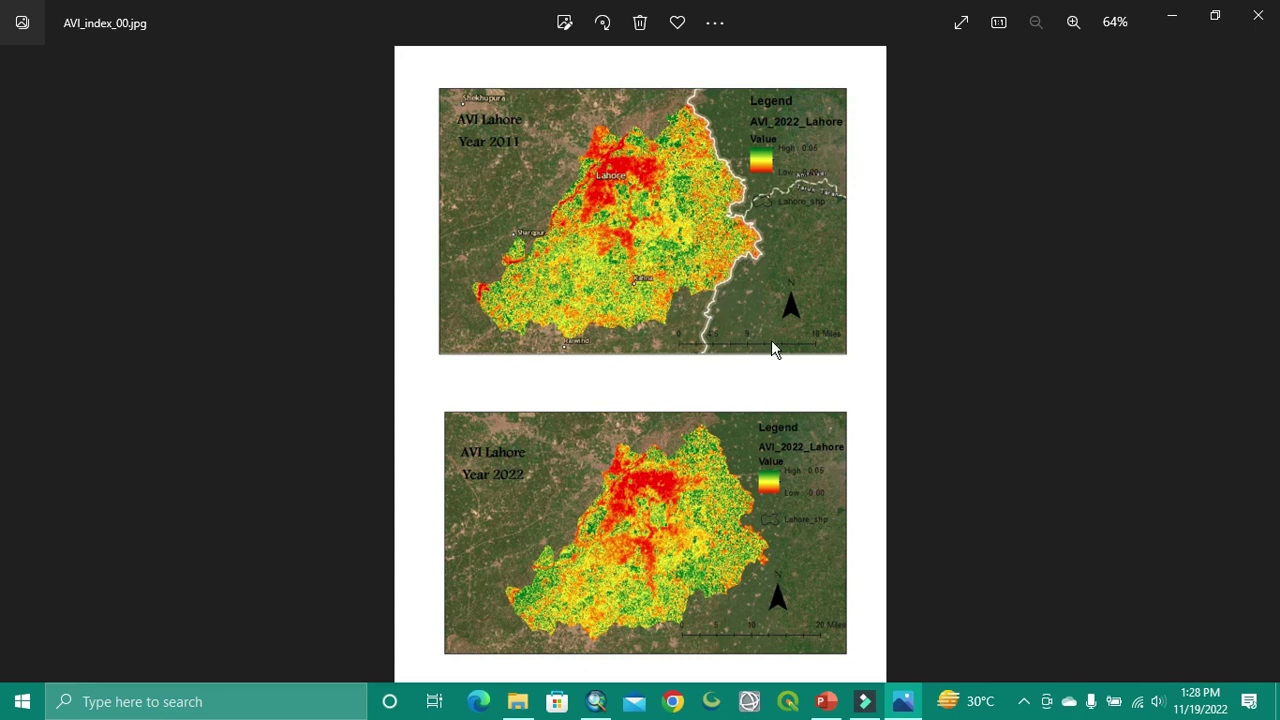
pyautogui.click(781, 342)
pyautogui.click(1072, 24)
pyautogui.scroll(5, 732, 306)
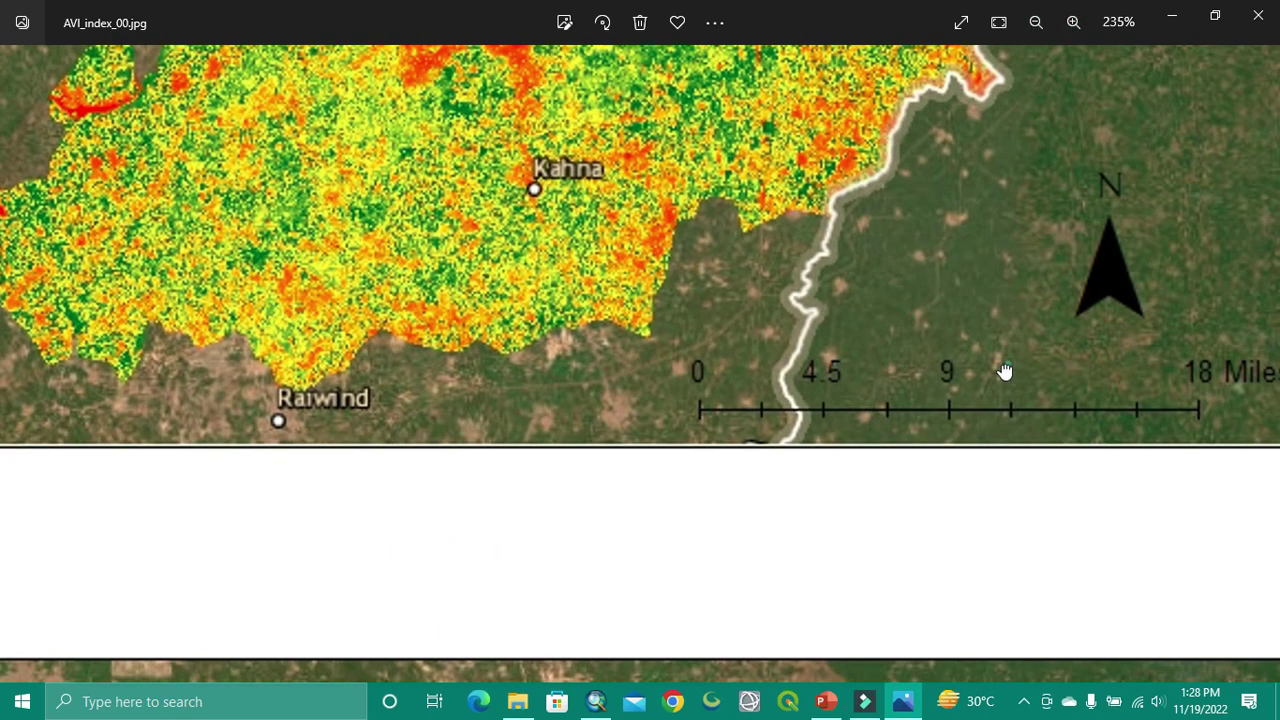
pyautogui.moveTo(1011, 373); pyautogui.dragTo(758, 361)
pyautogui.scroll(-5, 1039, 460)
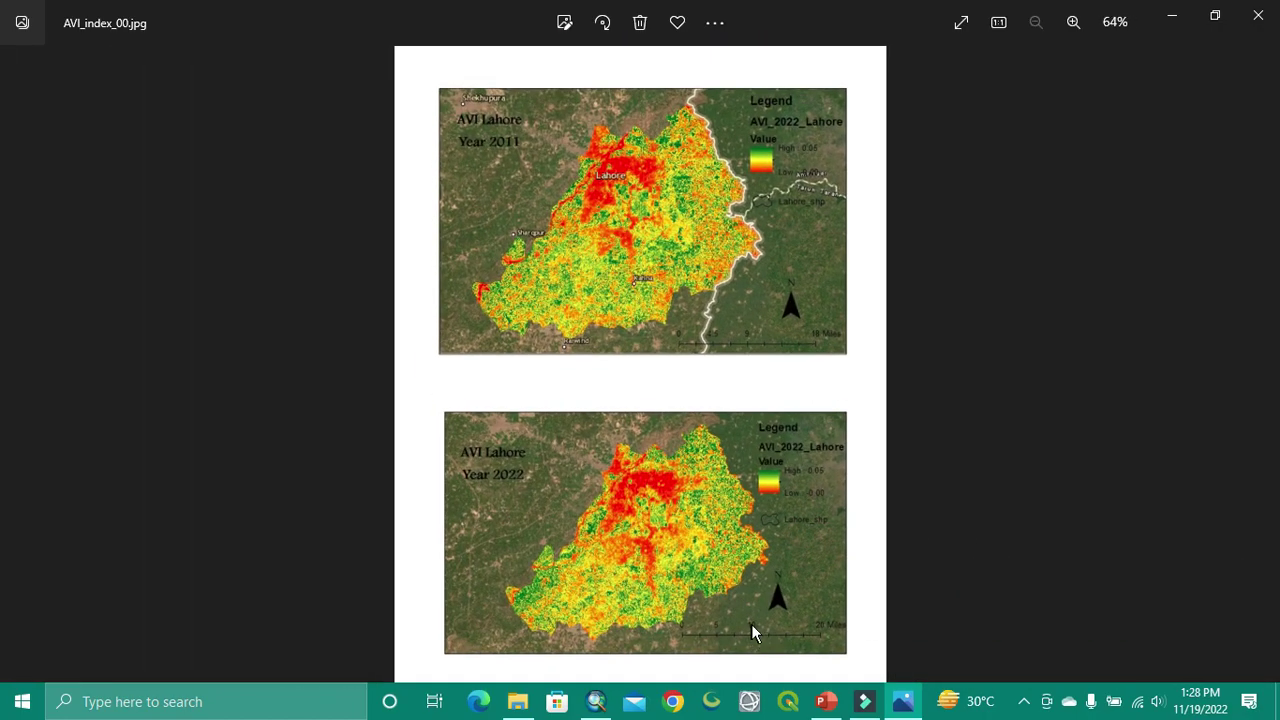
pyautogui.scroll(5, 751, 631)
pyautogui.scroll(-3, 928, 611)
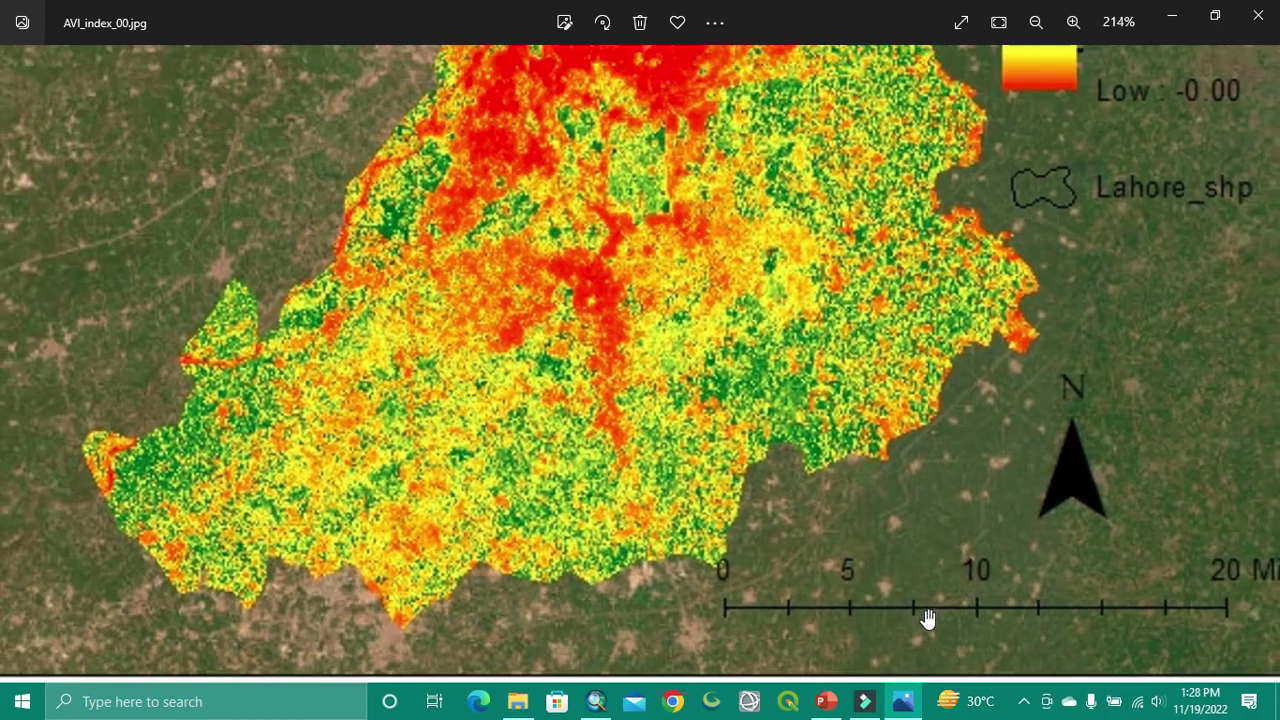